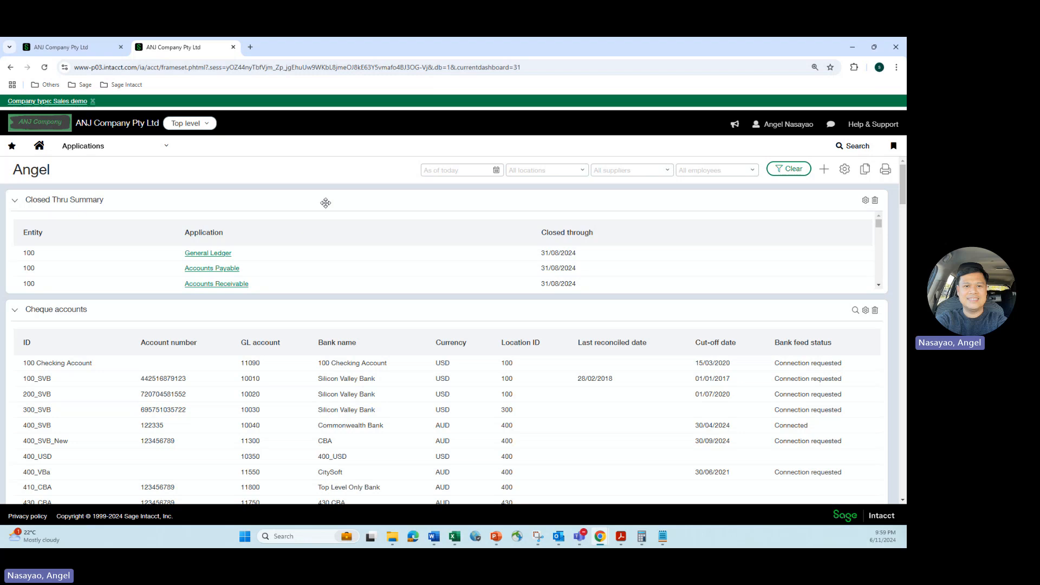
Open the Add columns stage of the AP Ageing with AP Account report and review the selected columns
click(58, 50)
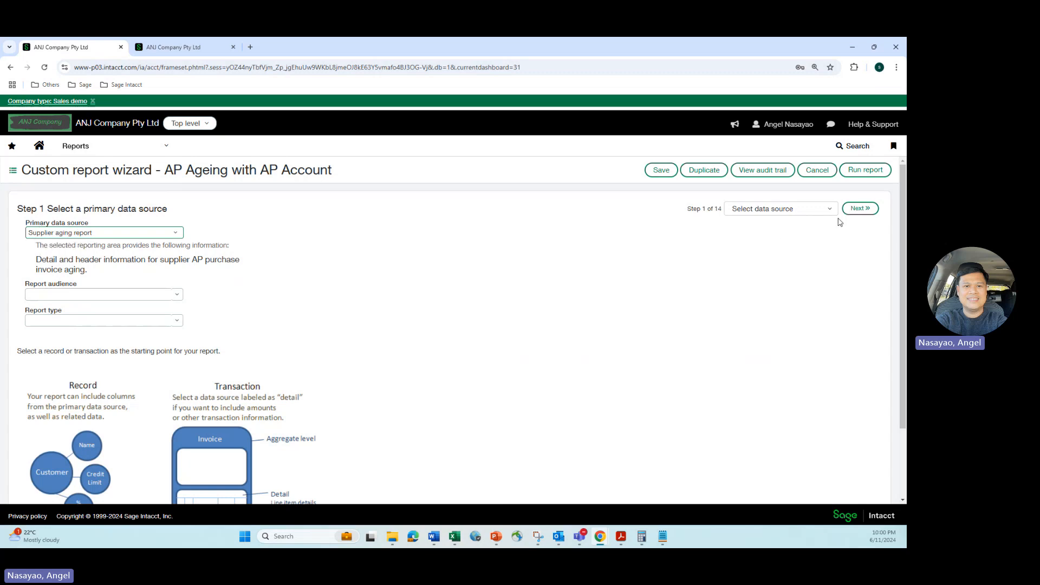
click(786, 209)
click(760, 235)
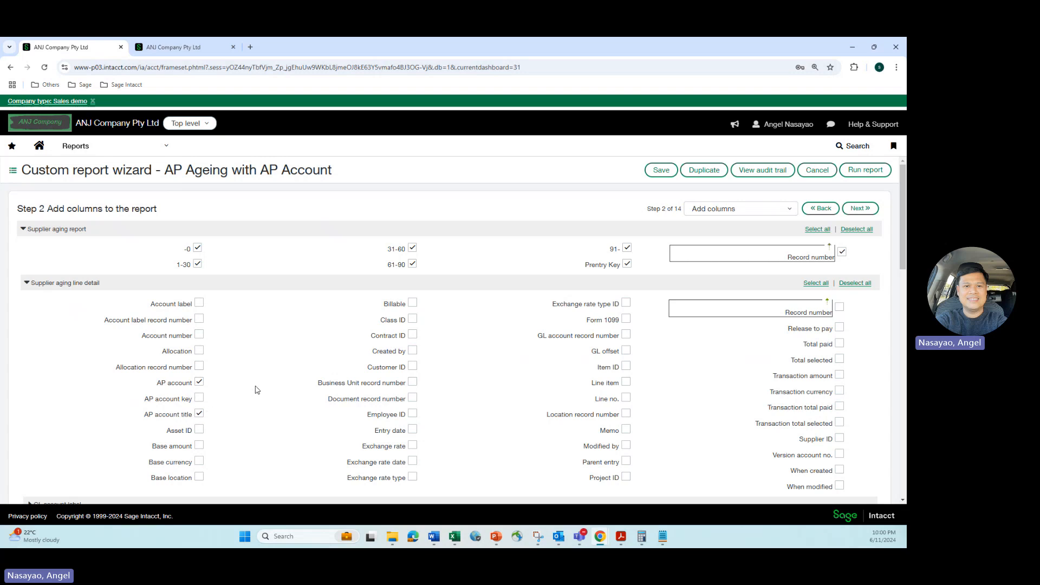
scroll(258, 393, down, 5)
scroll(258, 396, down, 4)
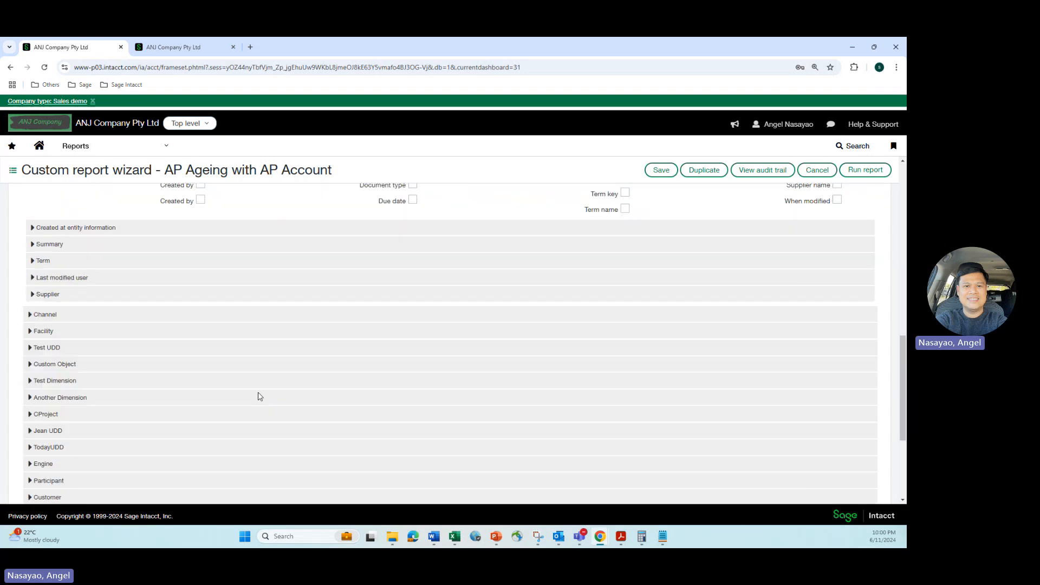
scroll(260, 394, up, 4)
scroll(260, 392, up, 10)
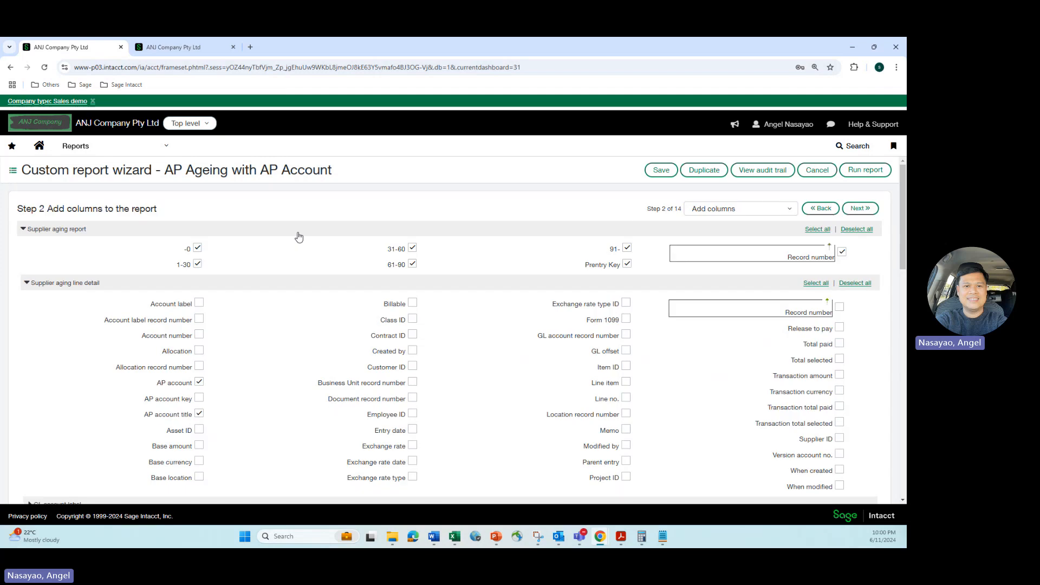
Go to the report's calculated columns and inspect the formula of the Total column
click(707, 210)
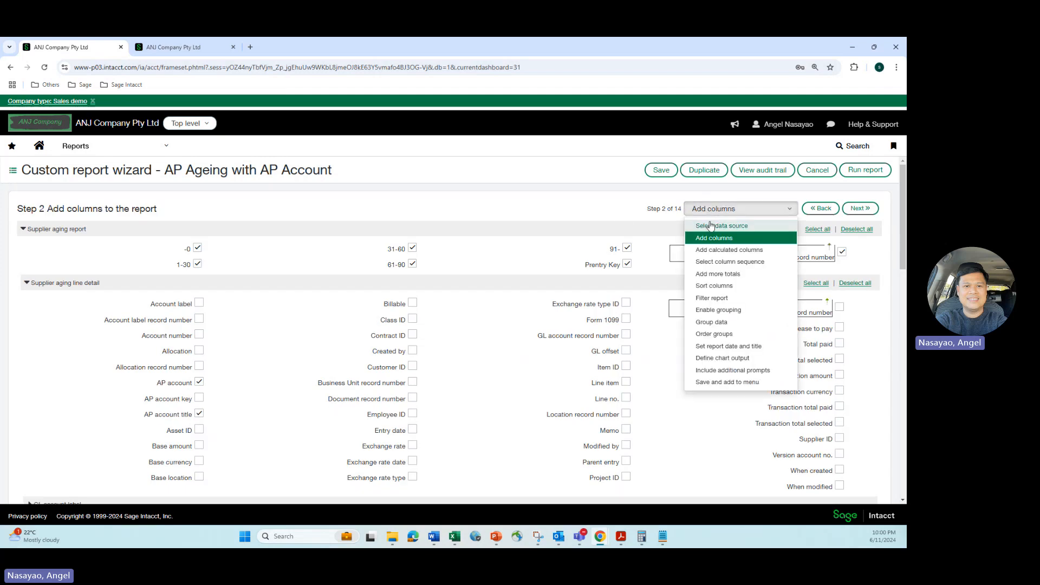
click(711, 250)
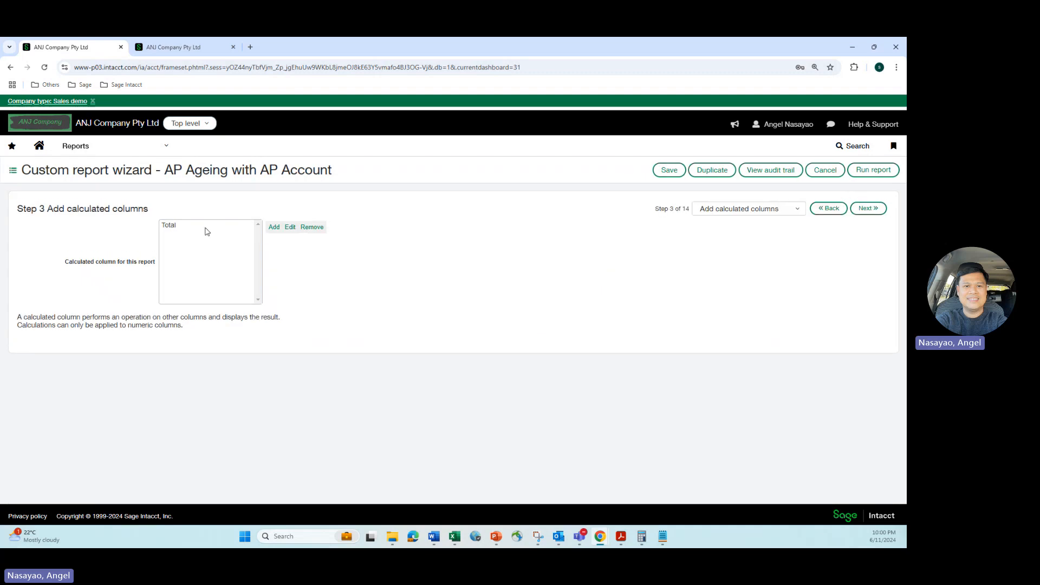
click(172, 226)
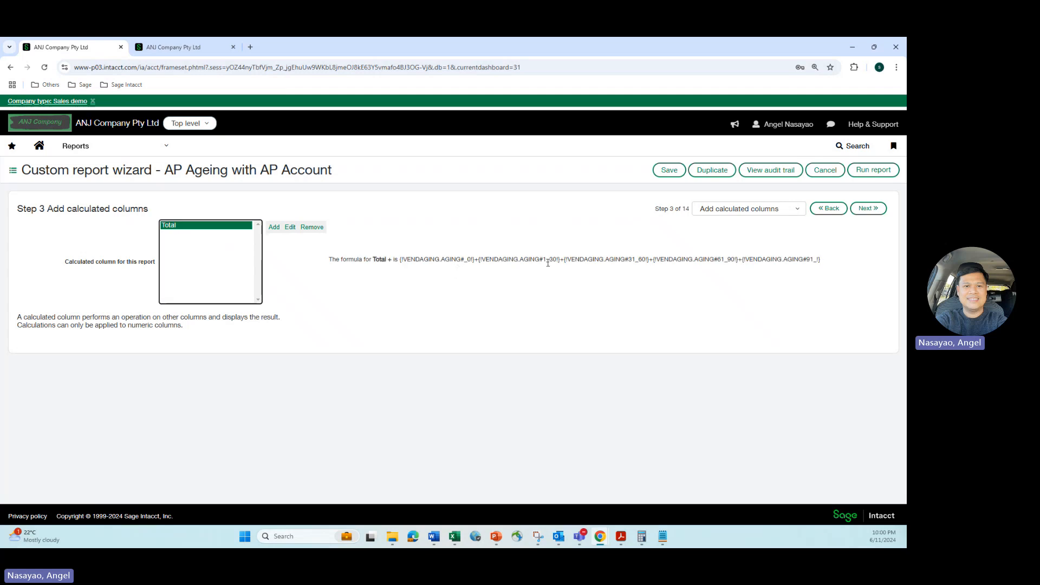
Go to the report's filter stage and examine the Supplier ID filter in the Supplier section
click(780, 209)
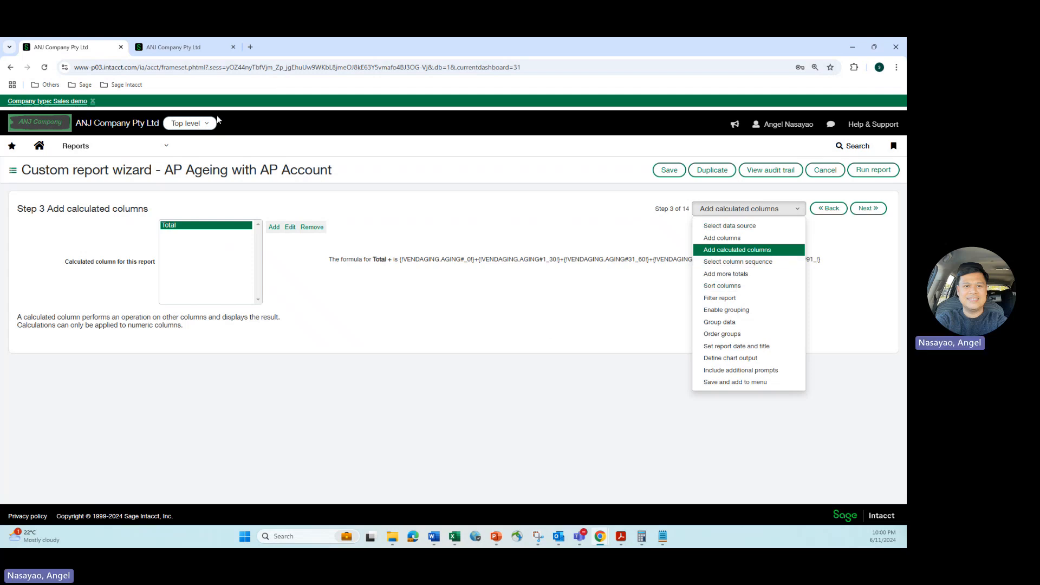
click(720, 298)
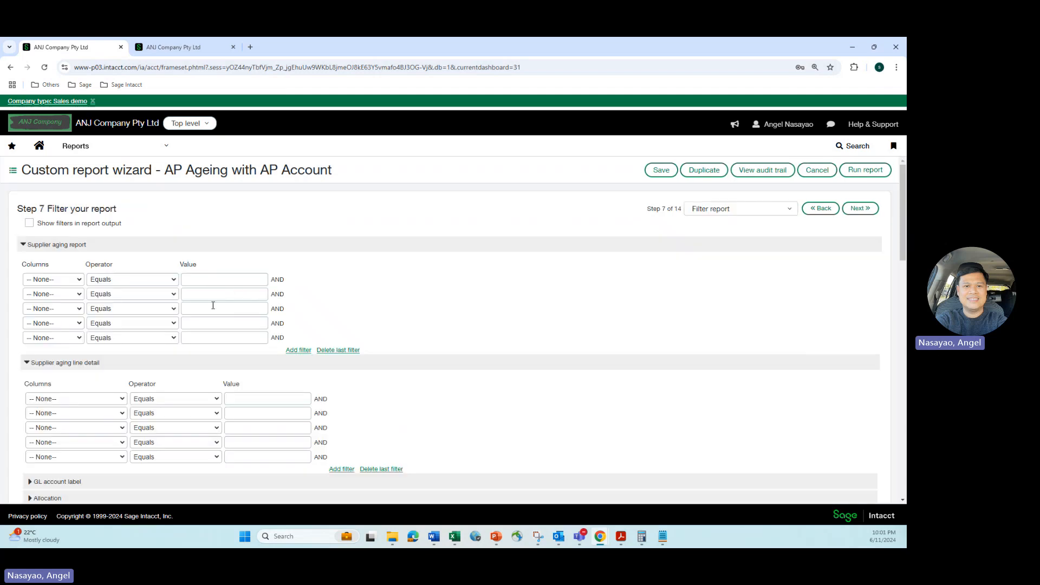
scroll(213, 307, down, 5)
scroll(213, 312, down, 5)
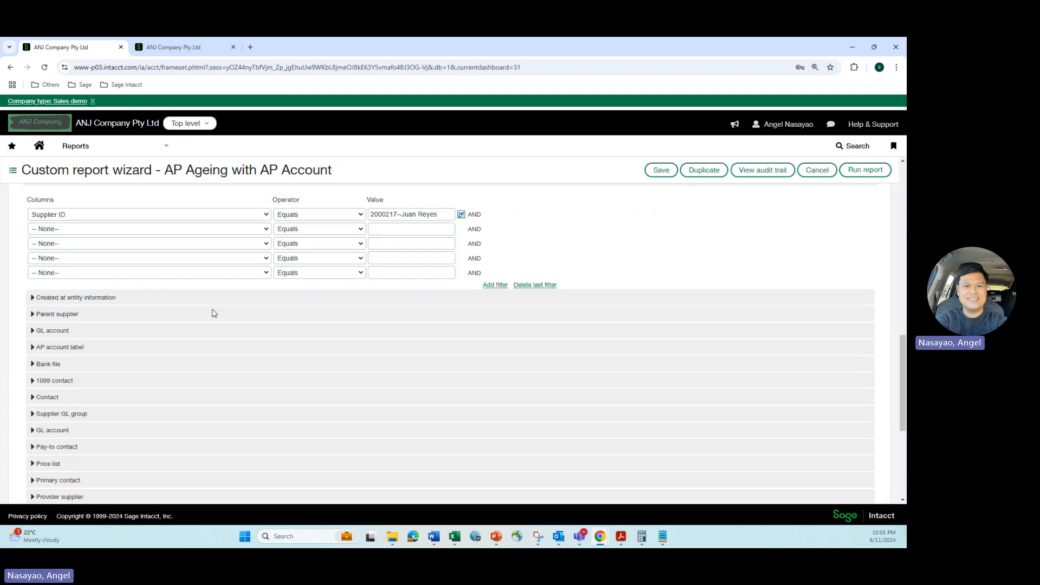
scroll(213, 313, up, 2)
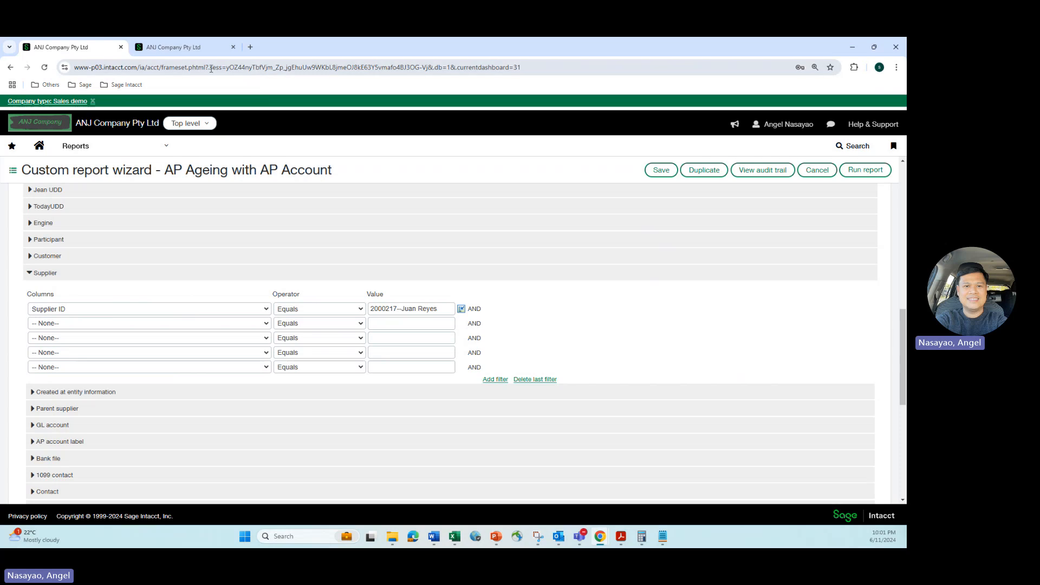
Switch to the browser tab showing the dashboard and open the Accounts Payable list of AP purchase invoices
click(181, 51)
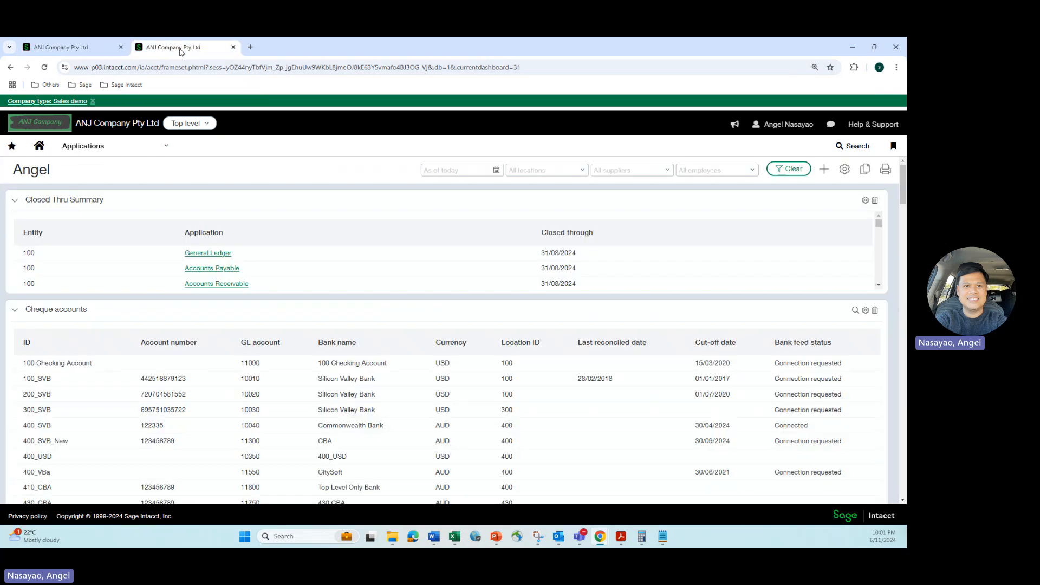
click(169, 149)
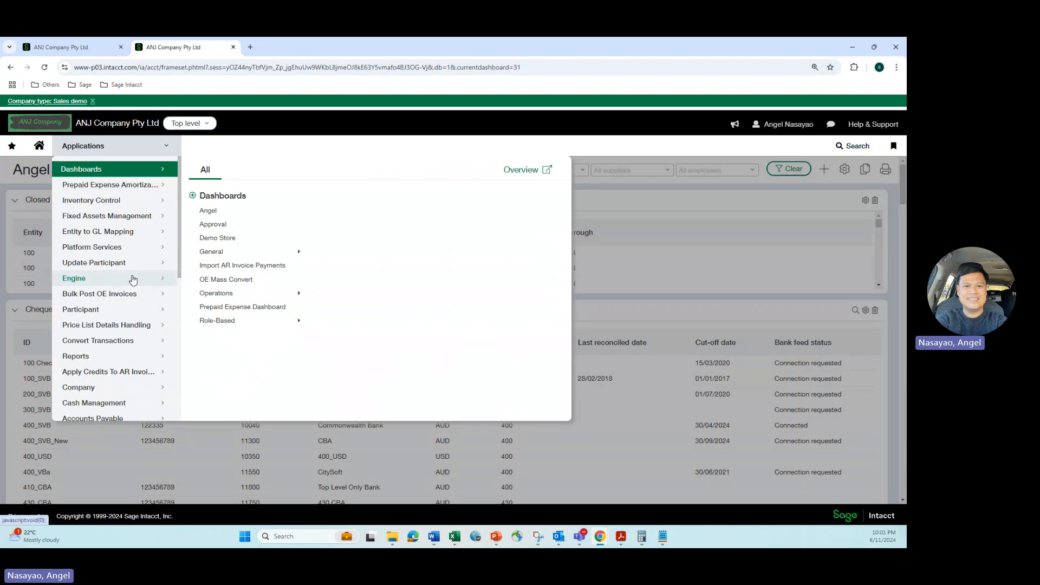
scroll(133, 279, down, 2)
click(132, 324)
click(217, 246)
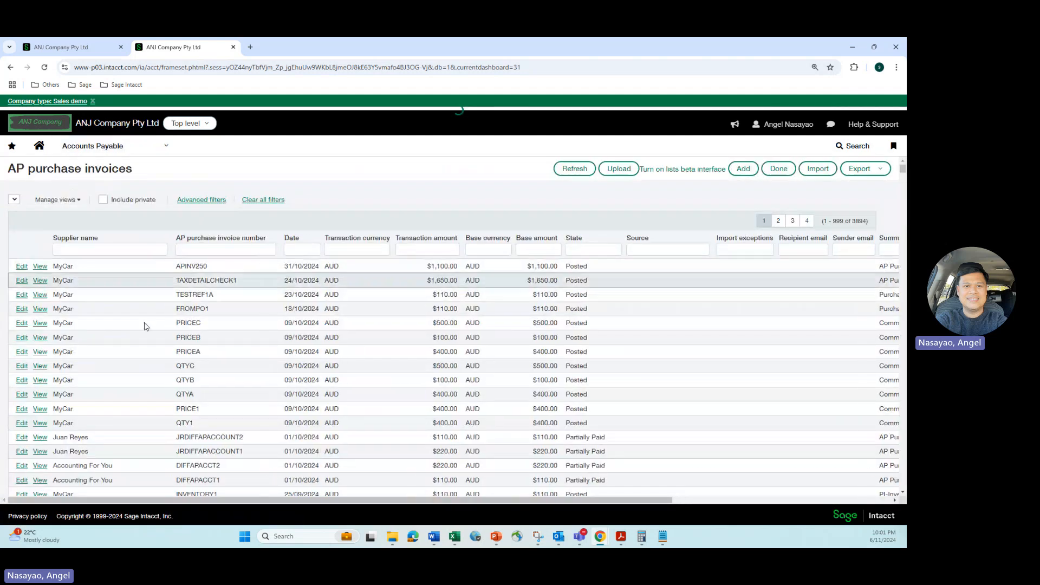
Filter the AP purchase invoices by the supplier's first name and look over the matching invoices
scroll(60, 355, down, 2)
scroll(59, 354, up, 3)
click(76, 249)
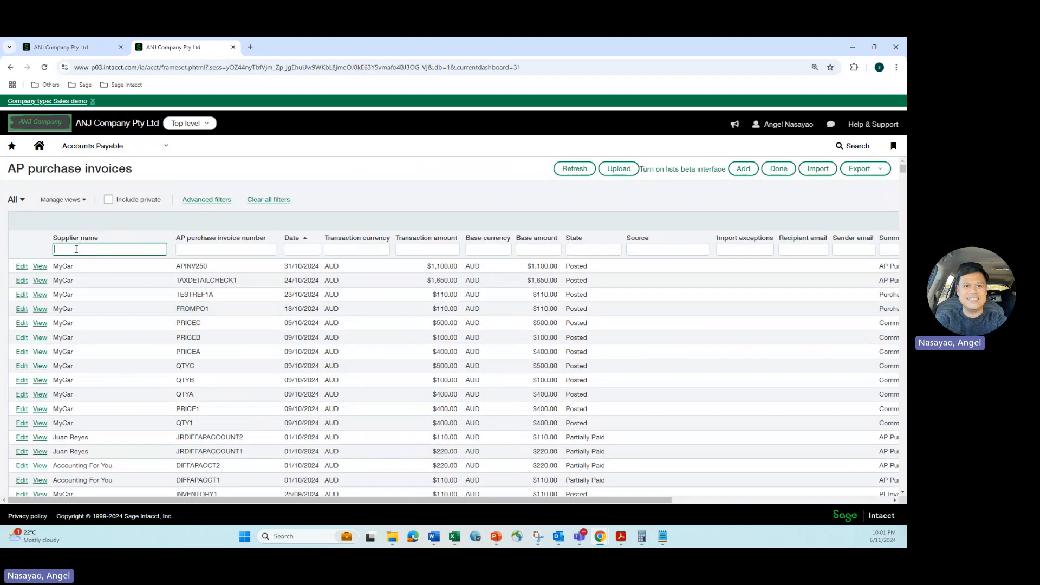
text(juan)
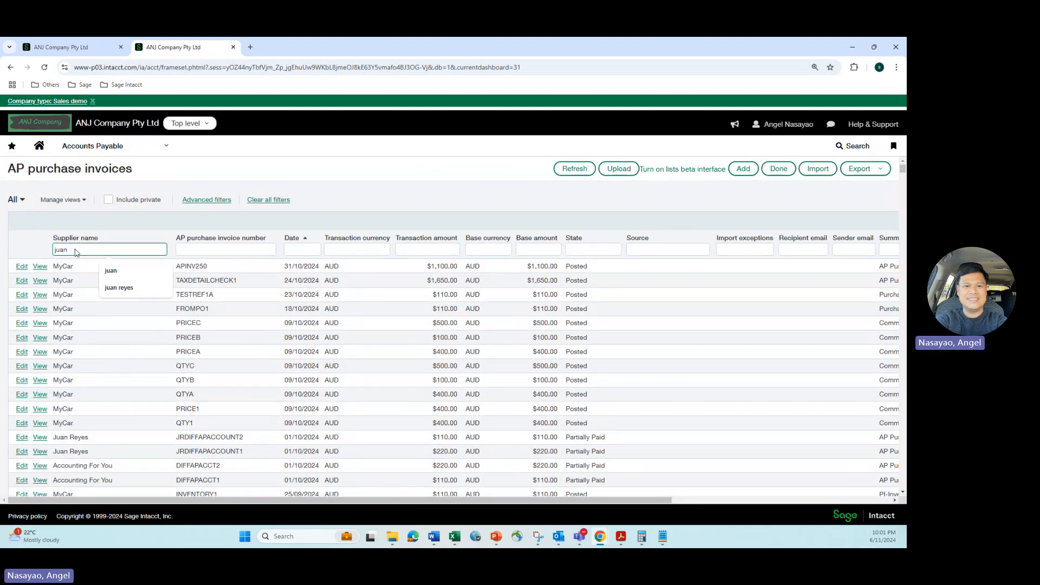
click(110, 268)
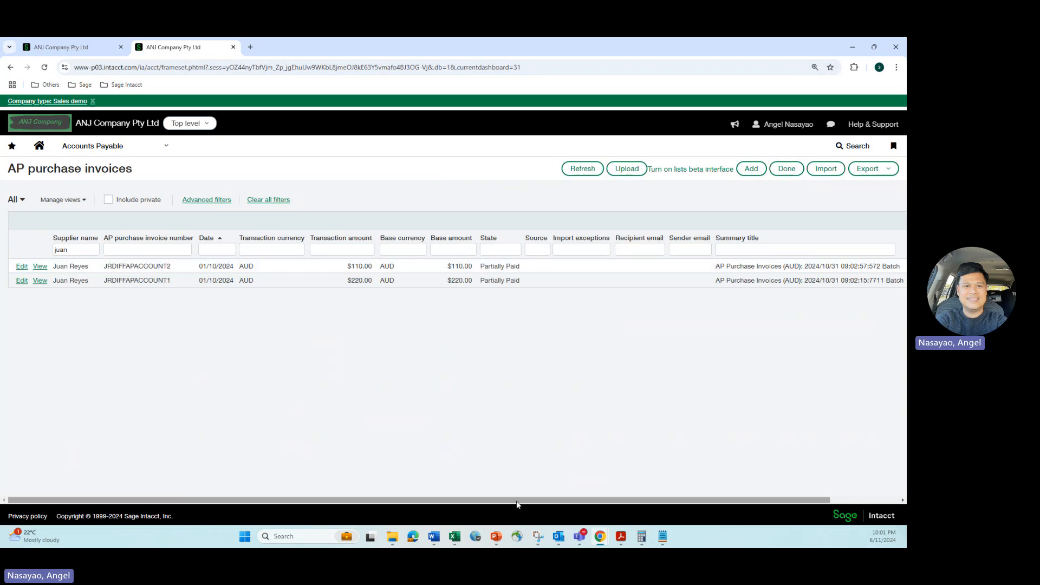
drag(517, 502, 462, 491)
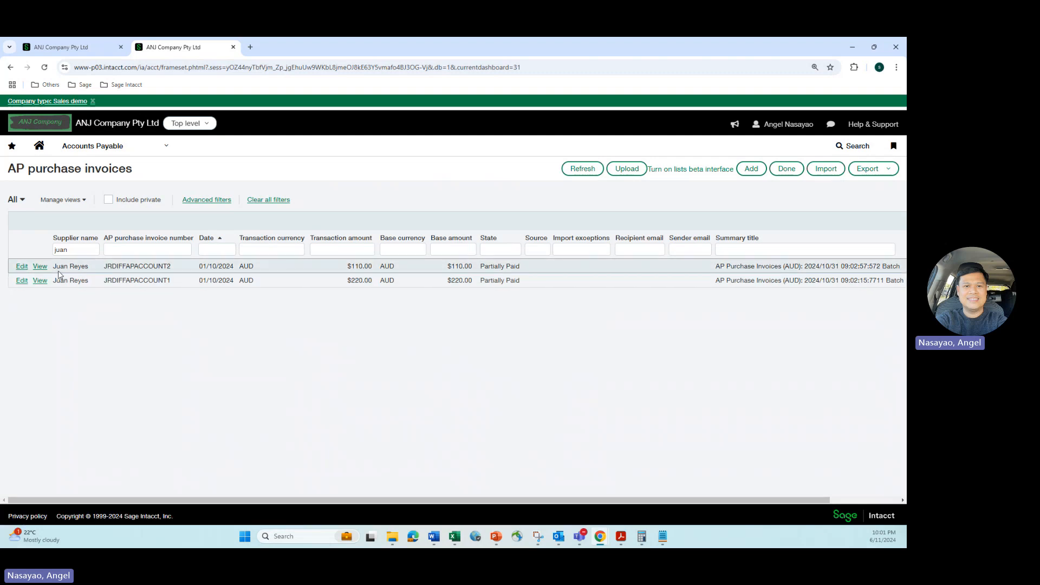
View invoice JRDIFFAPACCOUNT2 and check its EFT payment details and general ledger posting details
click(37, 268)
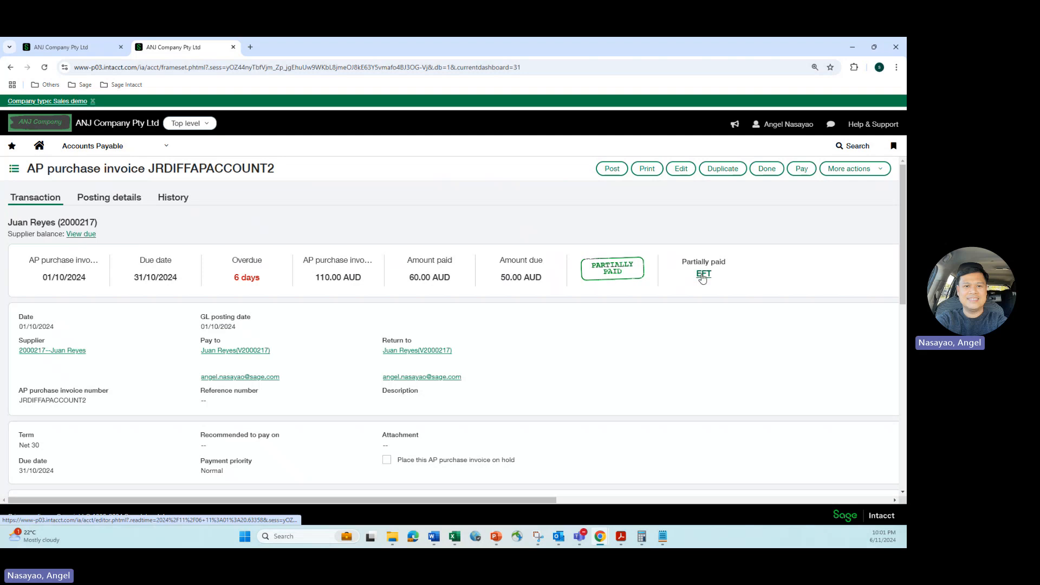
click(704, 277)
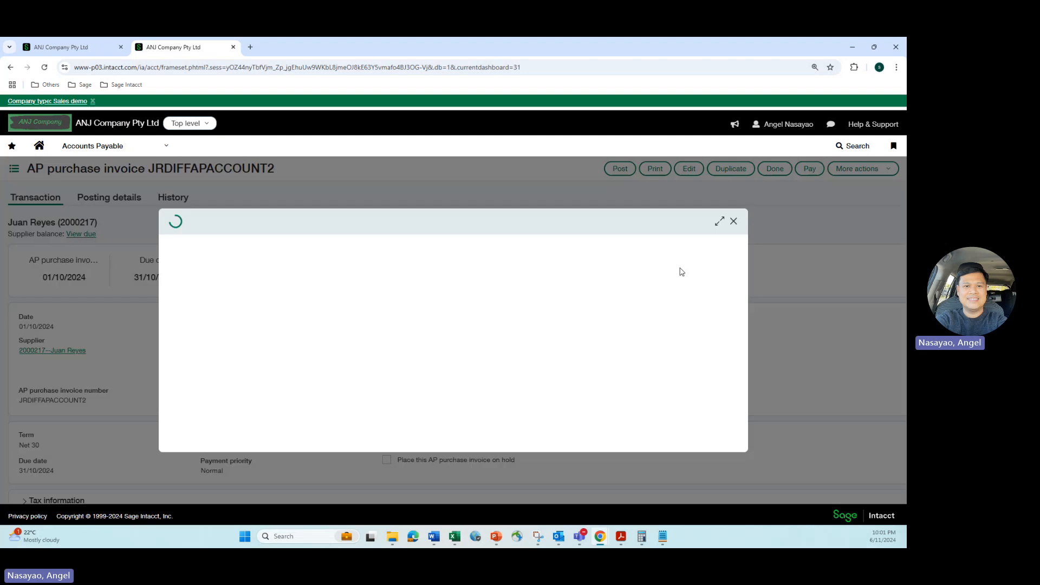
click(735, 223)
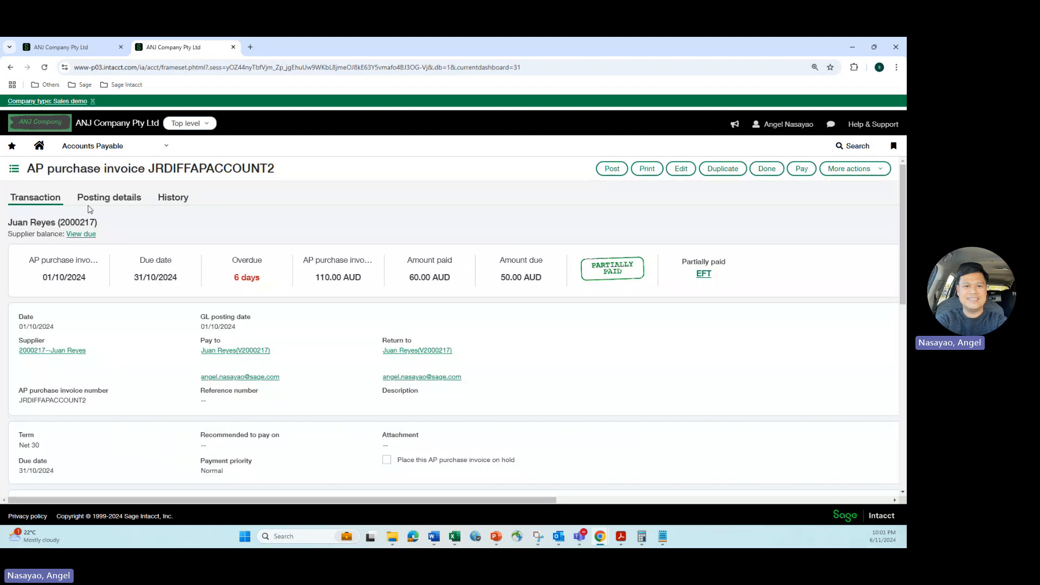
click(105, 200)
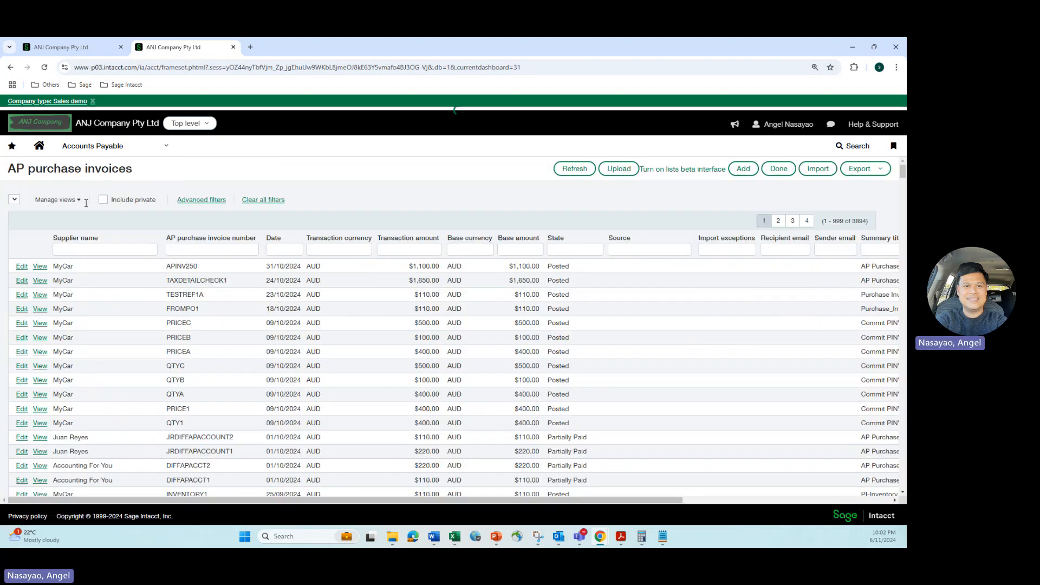
Filter the AP purchase invoices by the supplier's first name again and open JRDIFFAPACCOUNT1 for viewing
click(117, 249)
text(juan)
key(Return)
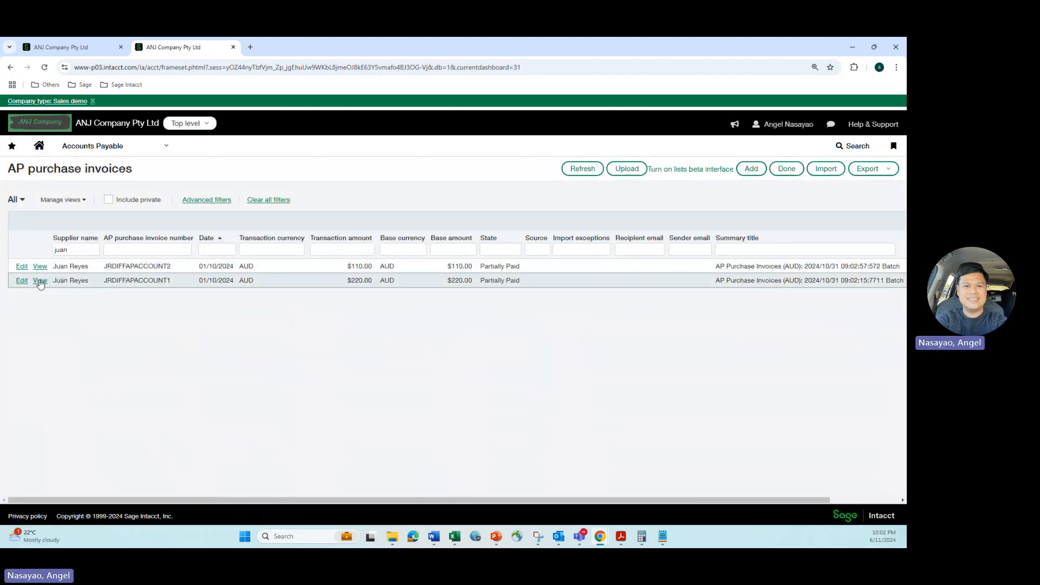
click(39, 281)
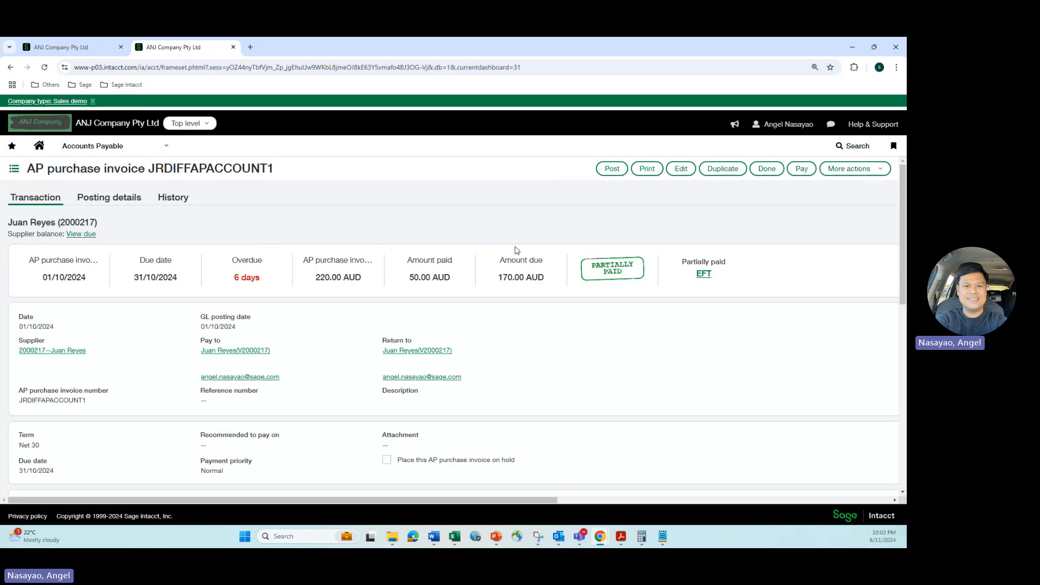
Check the AP account in the posting details of JRDIFFAPACCOUNT1, then return to its transaction details
click(101, 204)
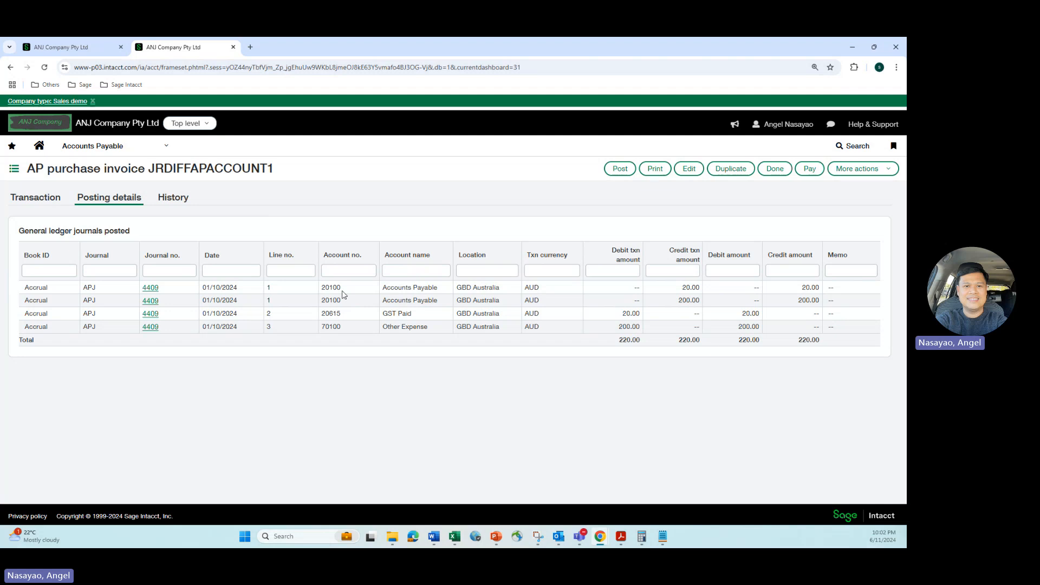
drag(344, 288, 324, 293)
click(33, 201)
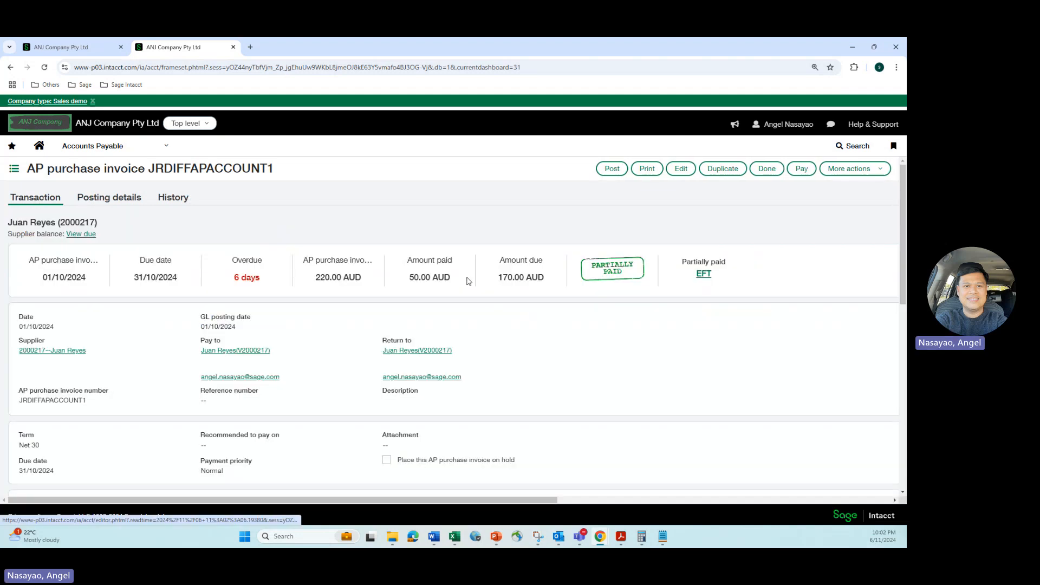
Switch to the report wizard's Set report date and title stage and compare its date settings with the invoice
click(87, 54)
scroll(796, 195, down, 3)
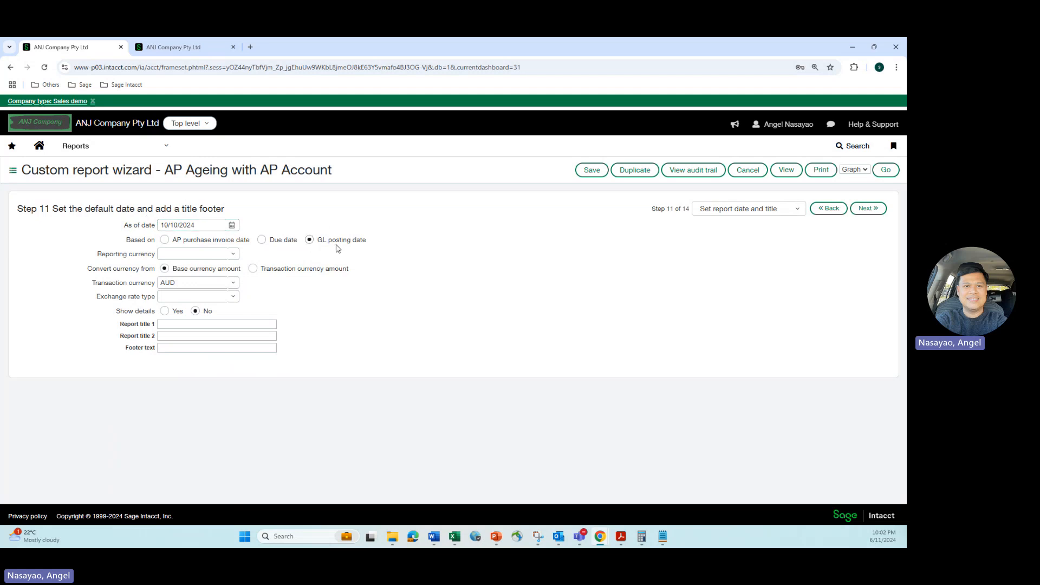
click(169, 49)
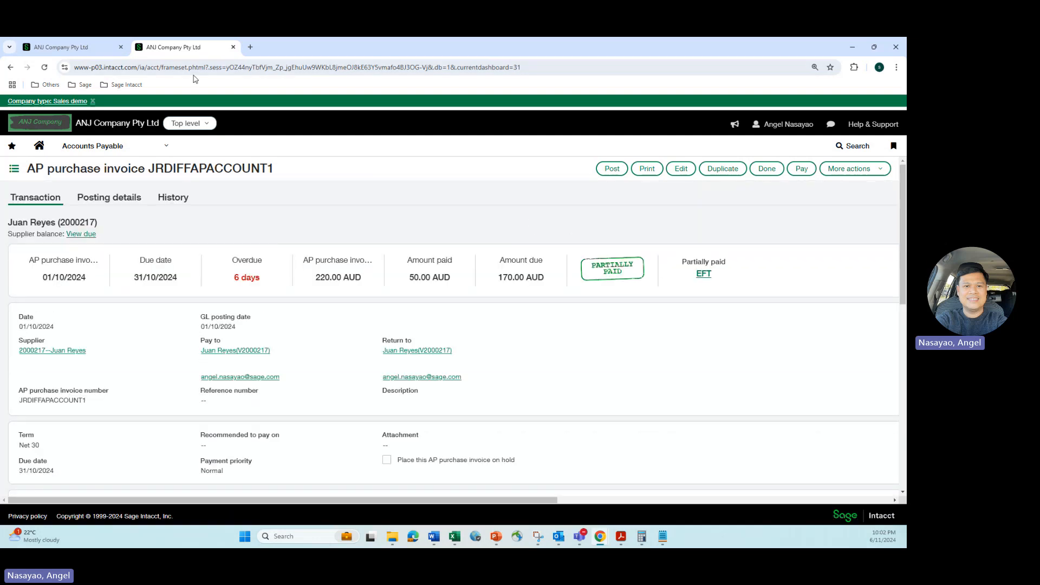
click(58, 48)
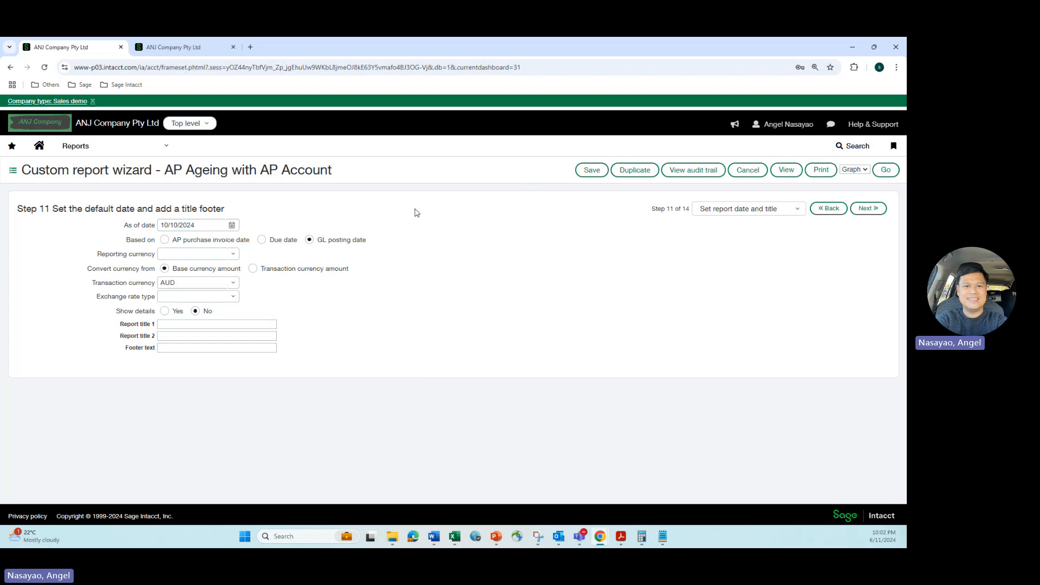
Set the as of date to 03/10/2024, run the report, and examine its ageing and amount due columns before closing it
click(239, 227)
click(786, 170)
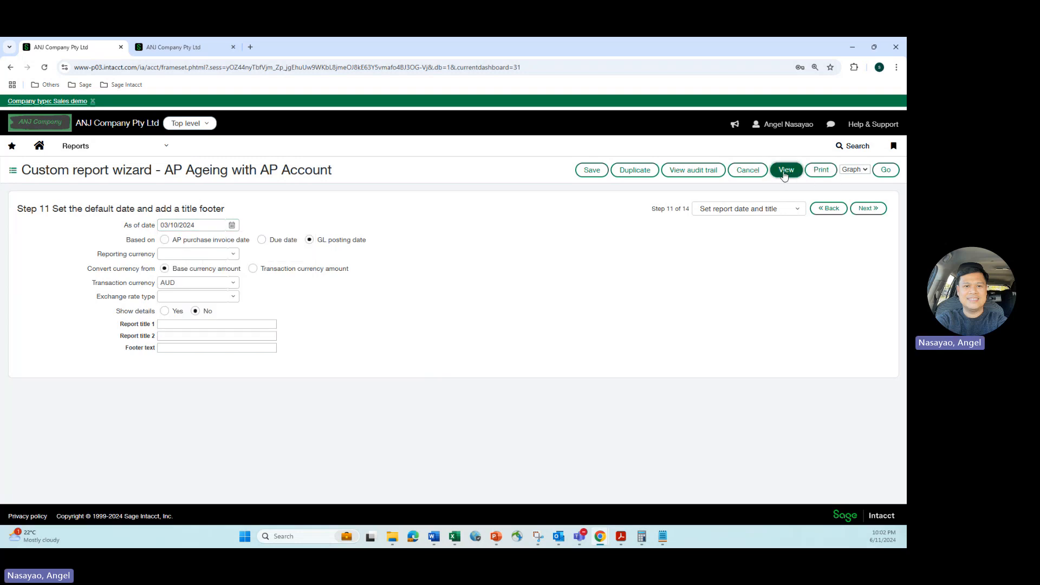
drag(643, 223, 197, 178)
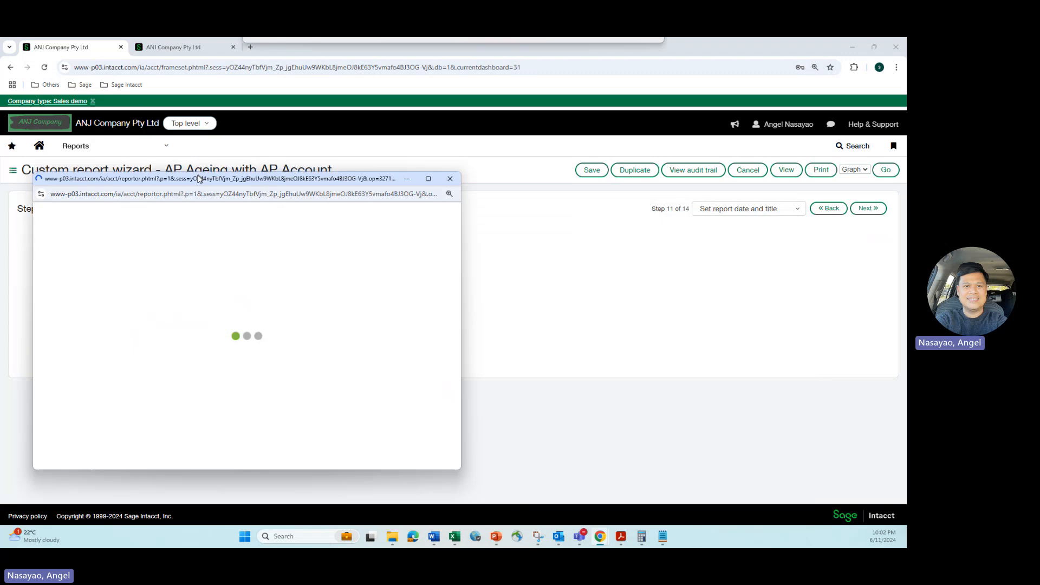
click(427, 179)
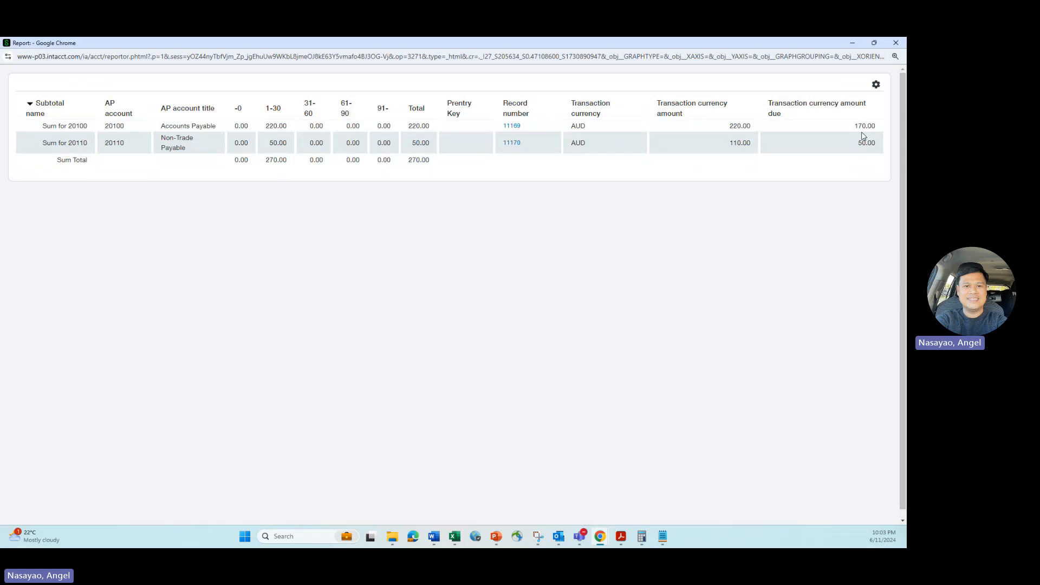
click(895, 43)
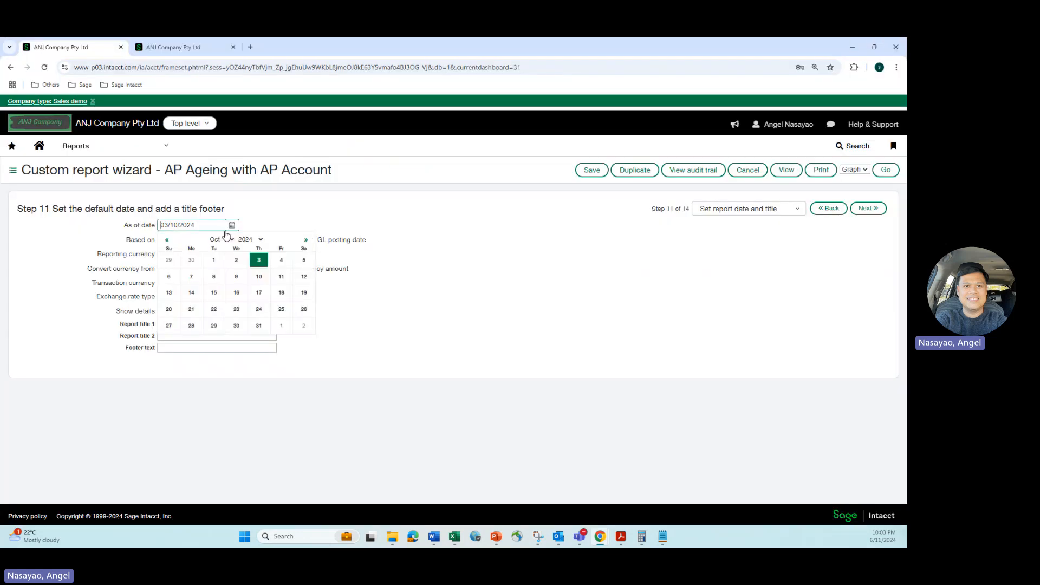
Set the as of date to 07/10/2024, run the report, and examine its amounts by AP account before closing it
click(192, 277)
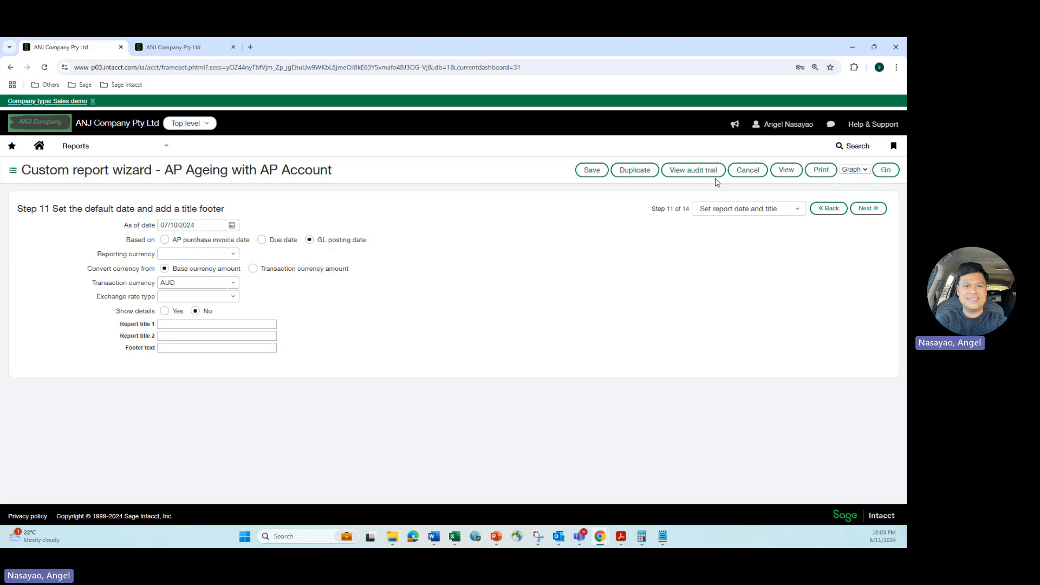
click(786, 170)
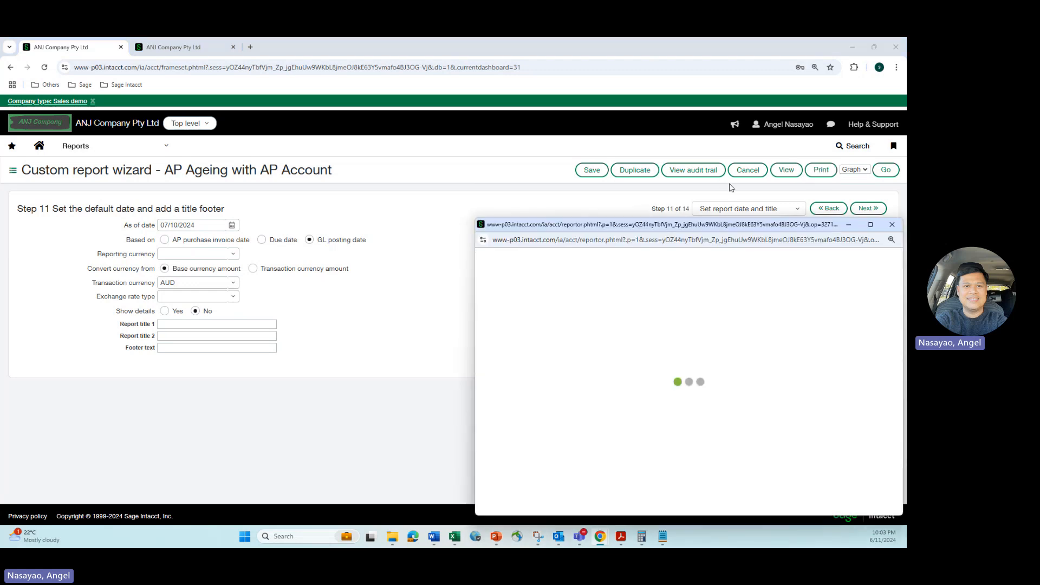
drag(703, 228, 371, 157)
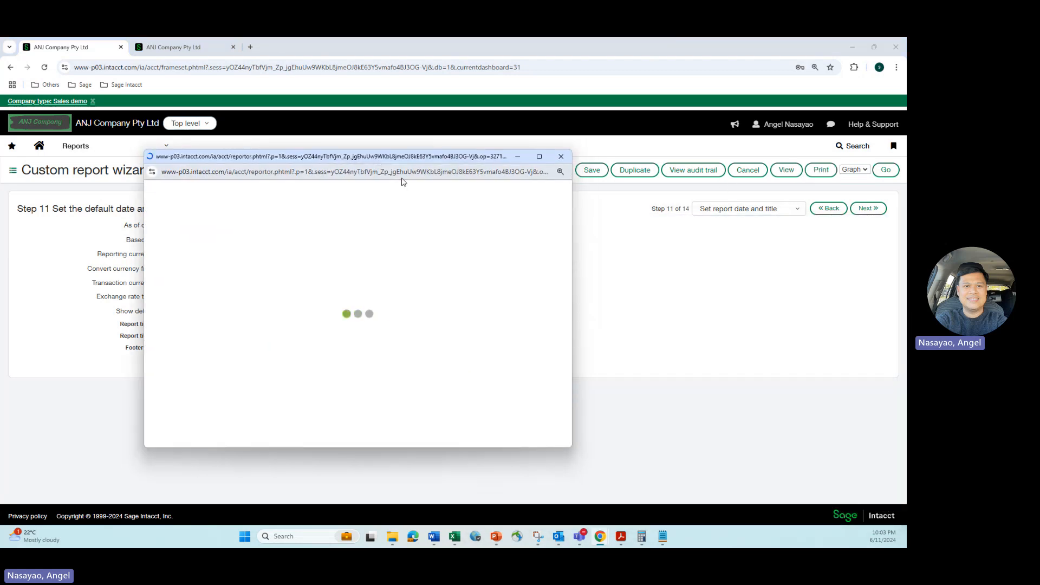
click(539, 157)
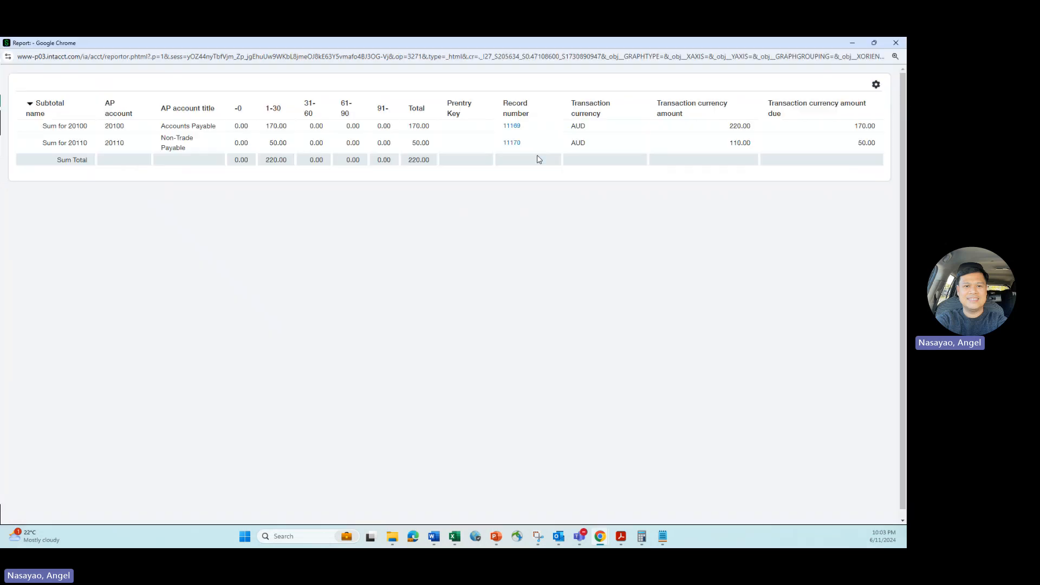
click(895, 44)
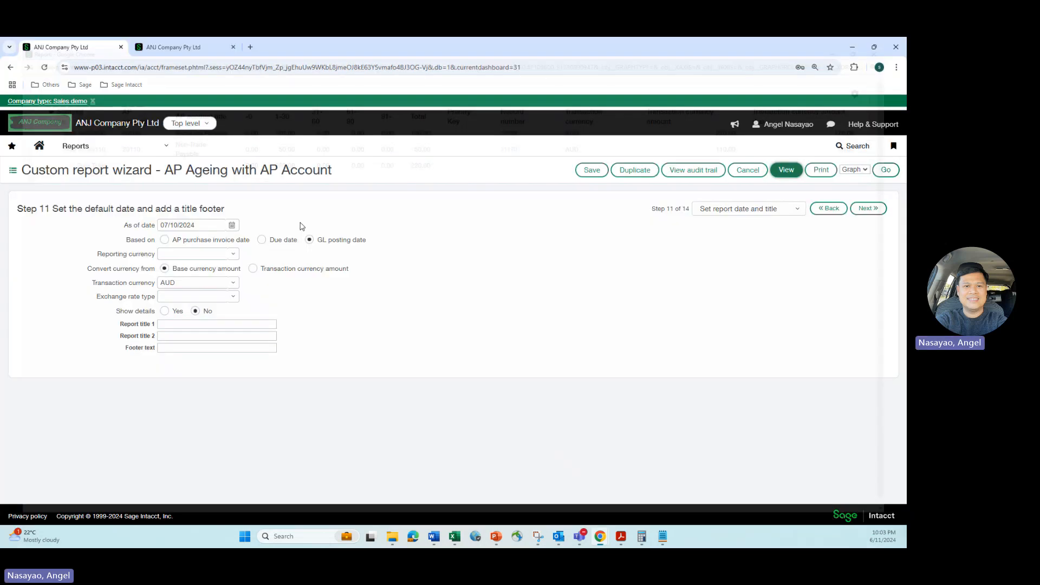
Return to invoice JRDIFFAPACCOUNT1 and check the amount paid and pay date in its EFT payment details, then close them
click(232, 224)
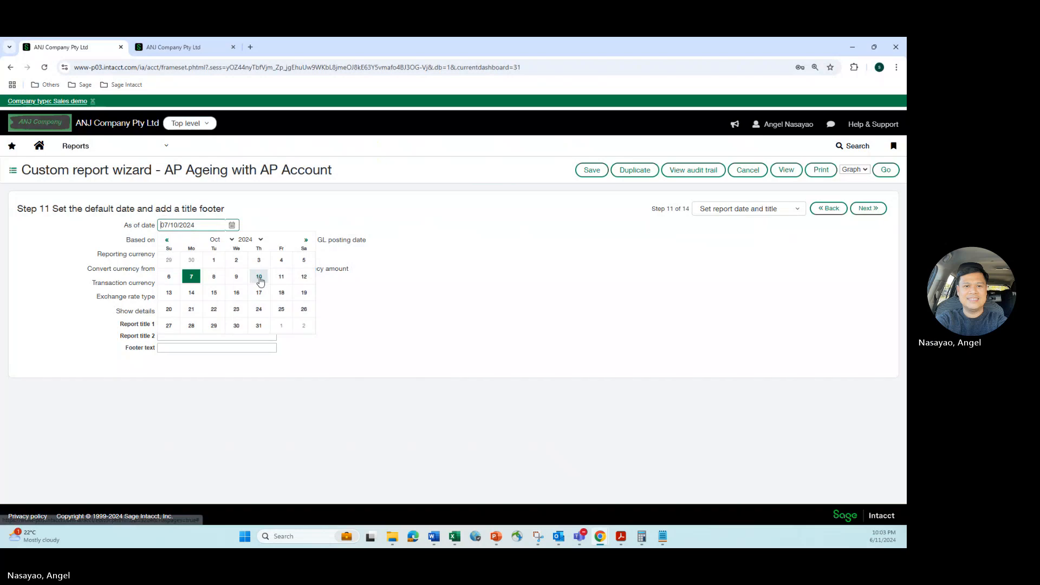
click(165, 47)
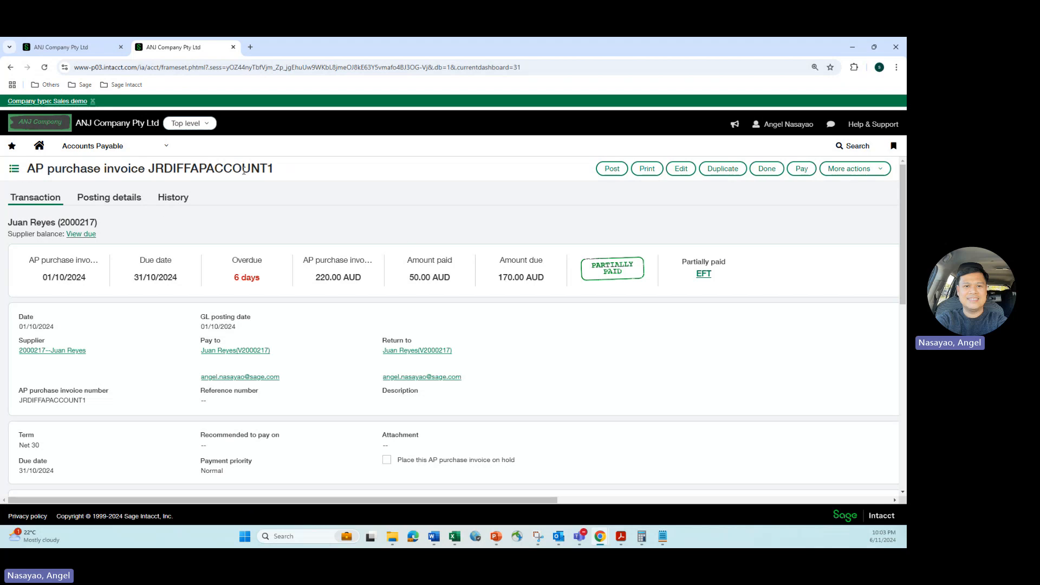
drag(251, 168, 289, 170)
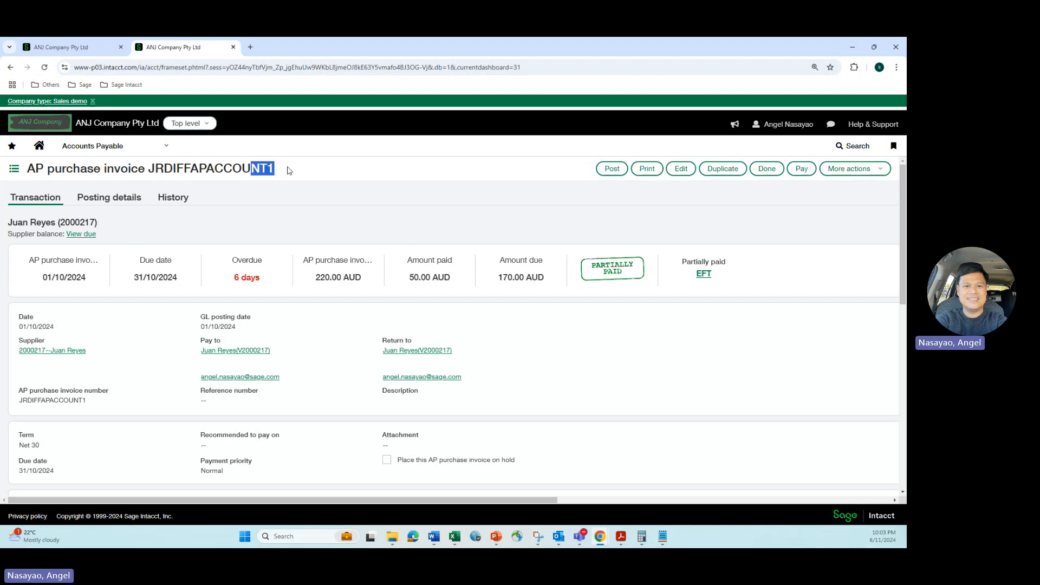
click(703, 274)
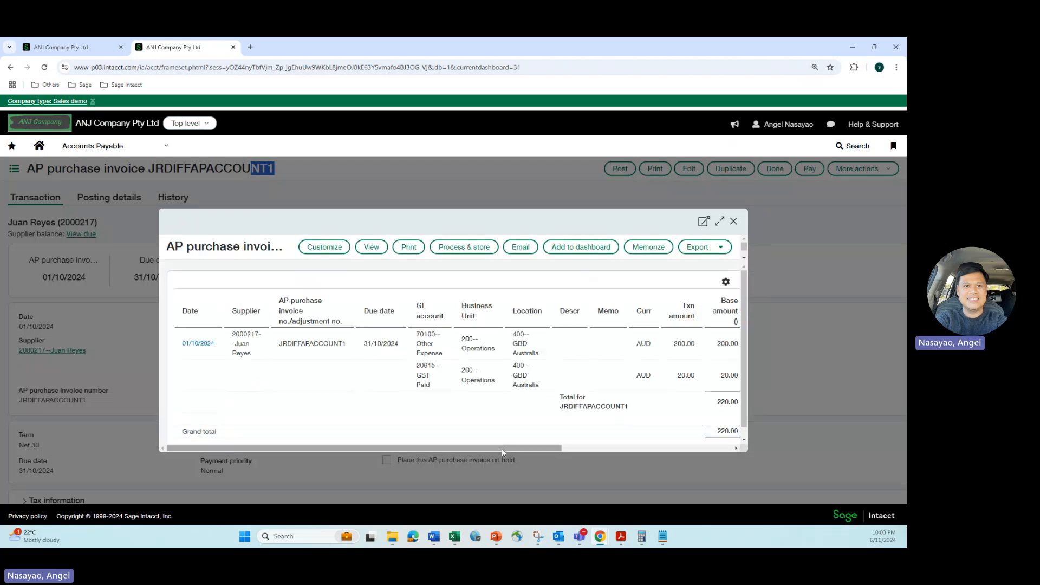
drag(502, 448, 683, 433)
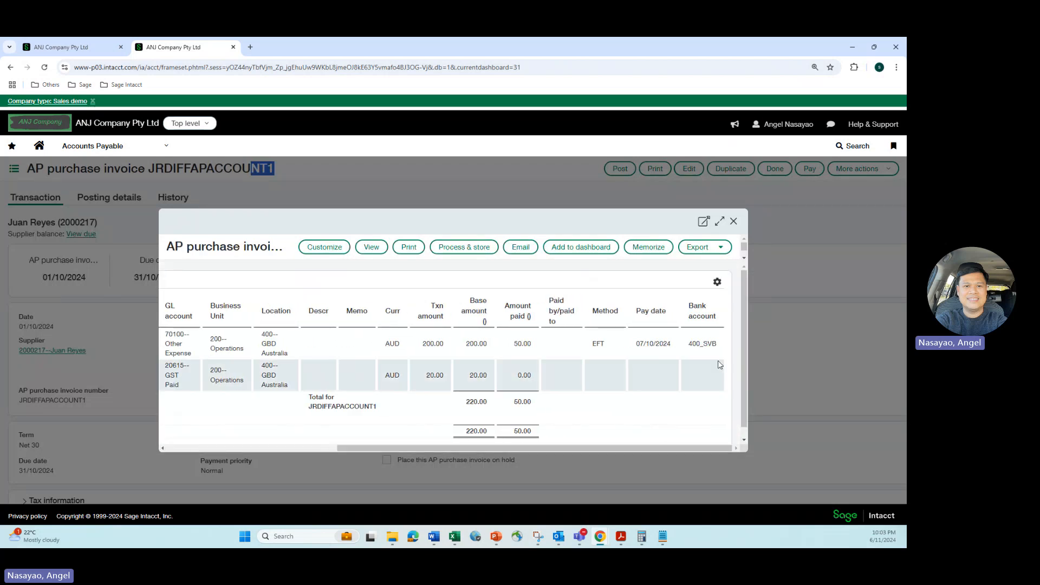
click(734, 222)
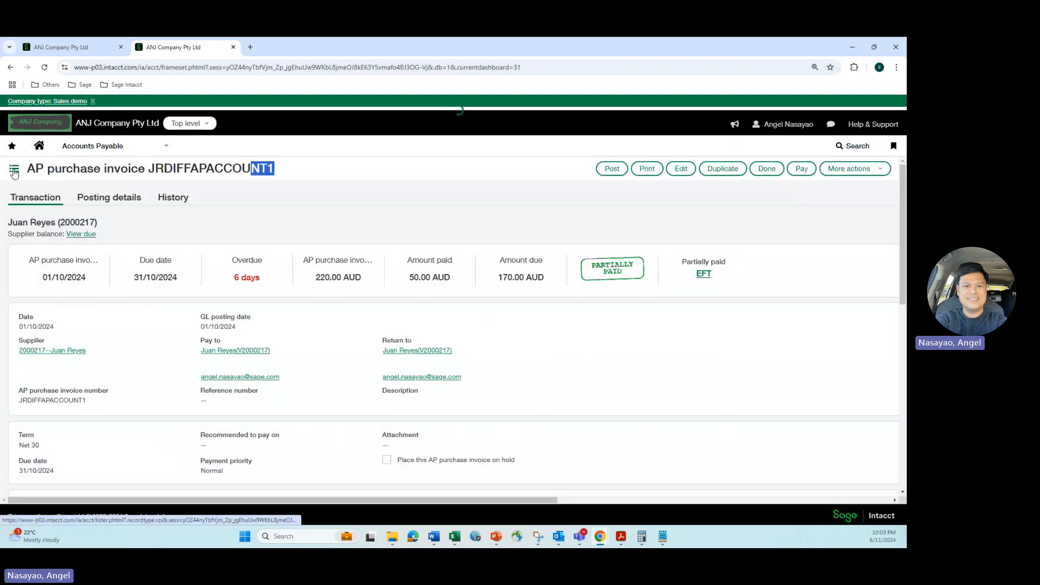
Open AP purchase invoice JRDIFFAPACCOUNT2 from the invoice list and check the amount paid and pay date in its payment details
click(14, 171)
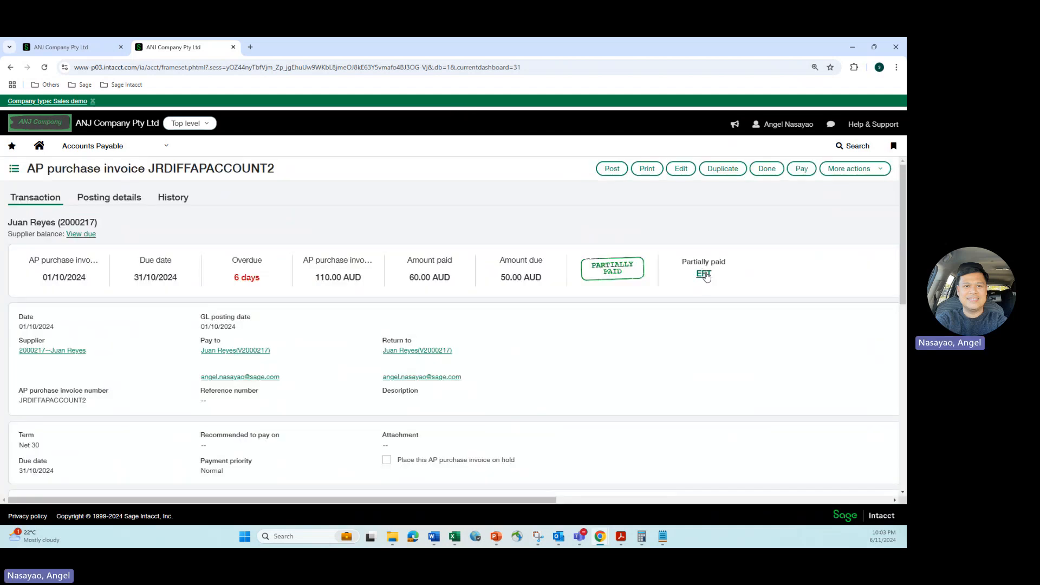
click(707, 275)
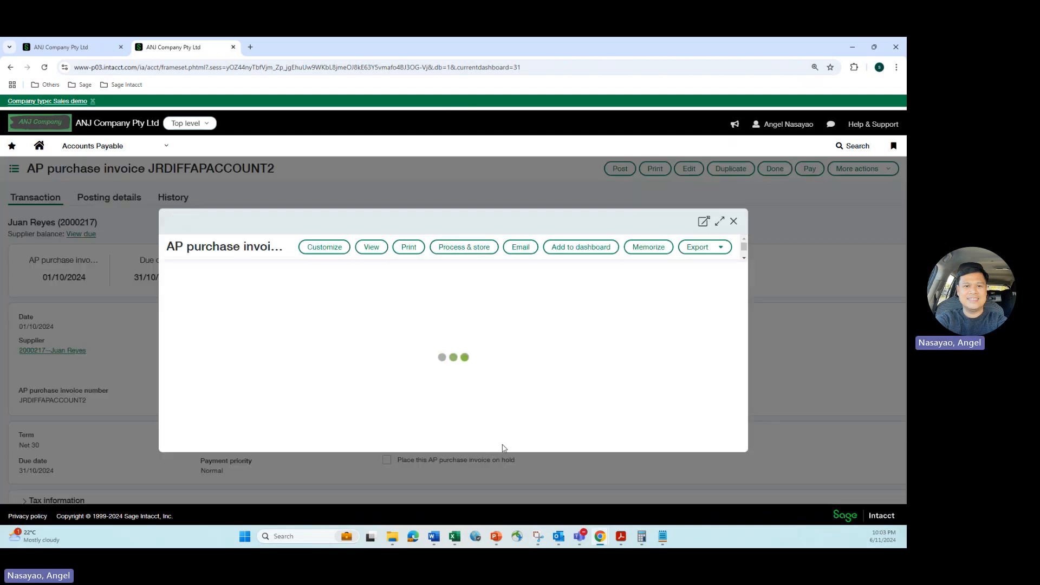
drag(506, 448, 682, 435)
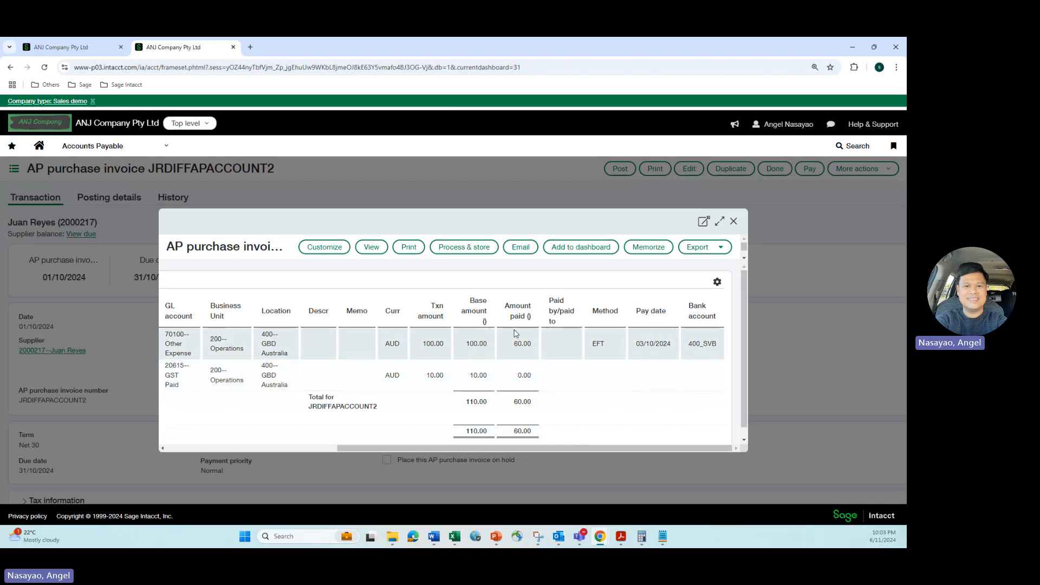
Back in the report wizard, run the report as of 03/10/2024 and compare its totals with the transaction currency amounts due, then close it
click(59, 47)
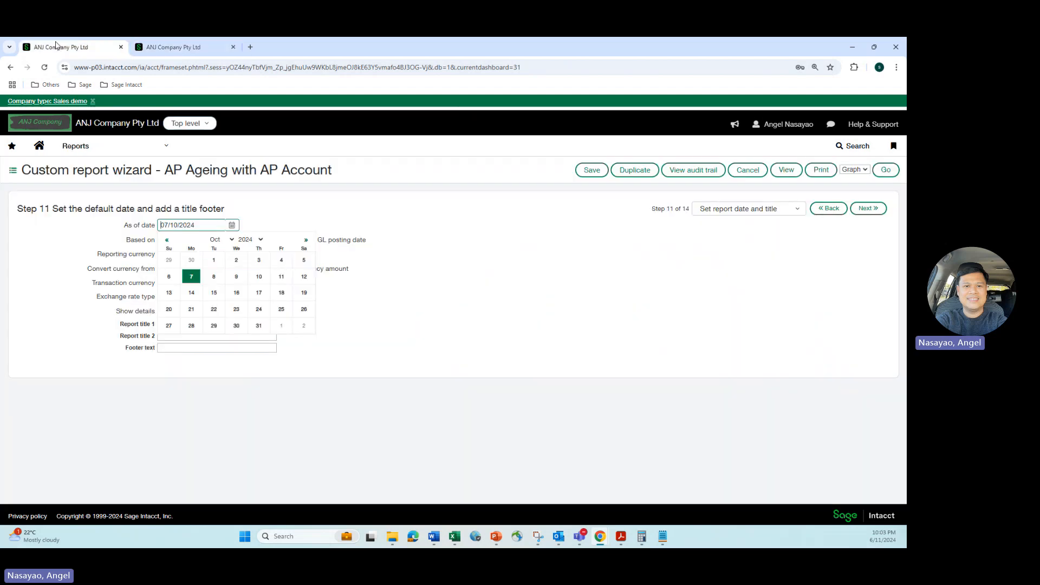
click(259, 263)
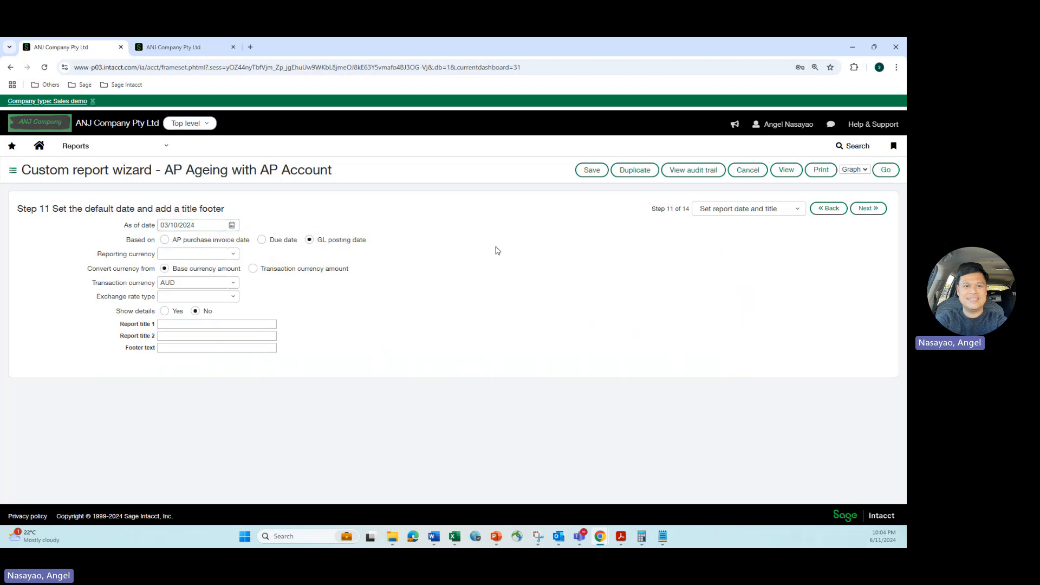
click(784, 170)
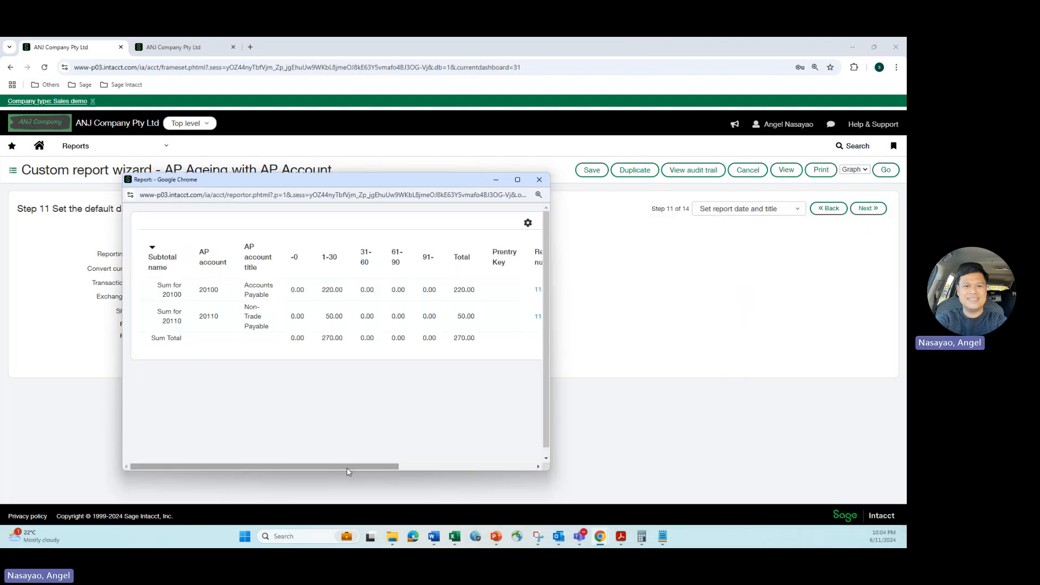
drag(364, 467, 528, 458)
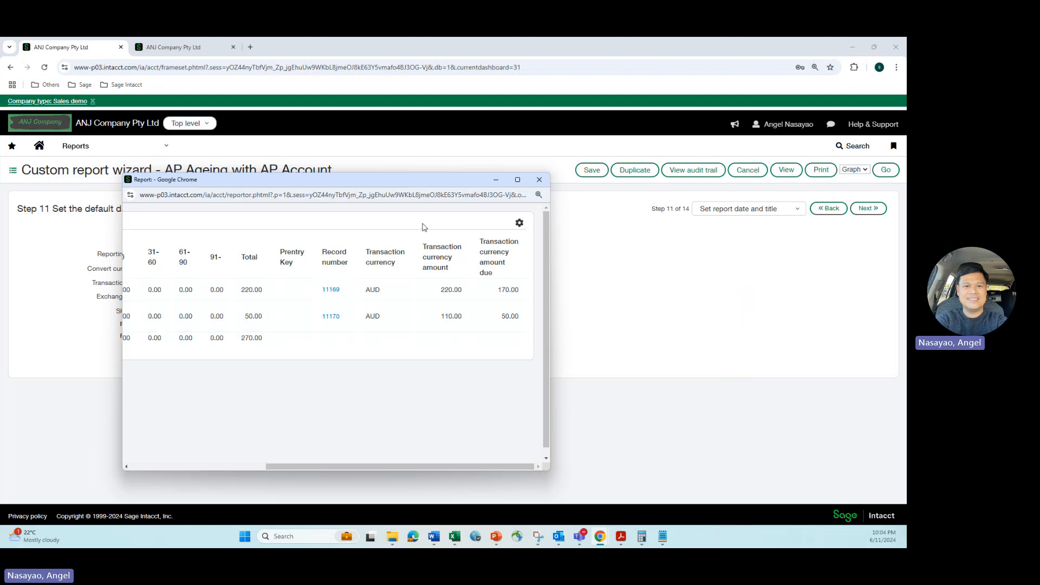
click(536, 182)
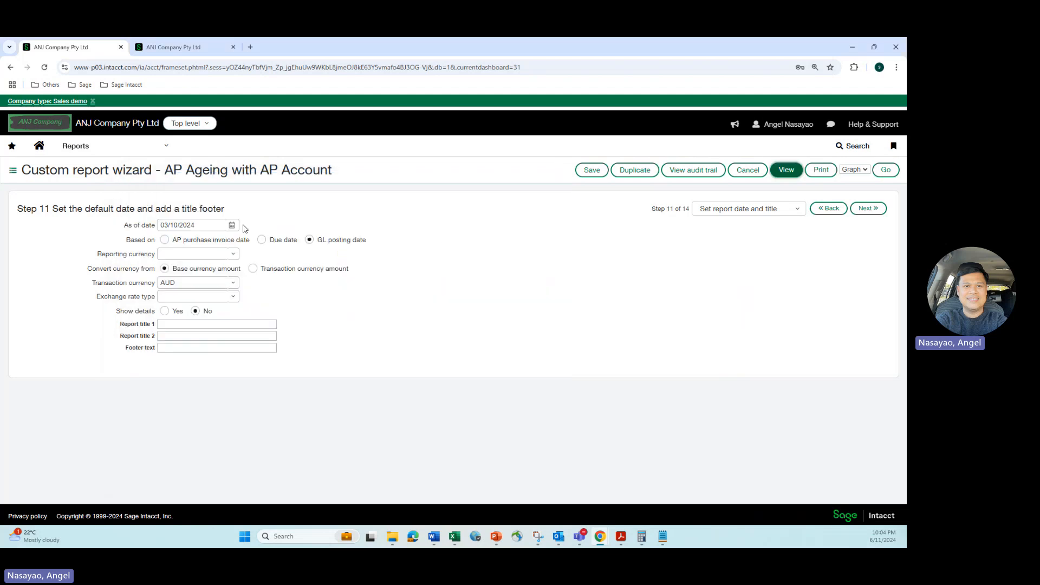
Rerun the report as of 07/10/2024 and enlarge its output to compare the AP account totals with the amounts due
click(232, 224)
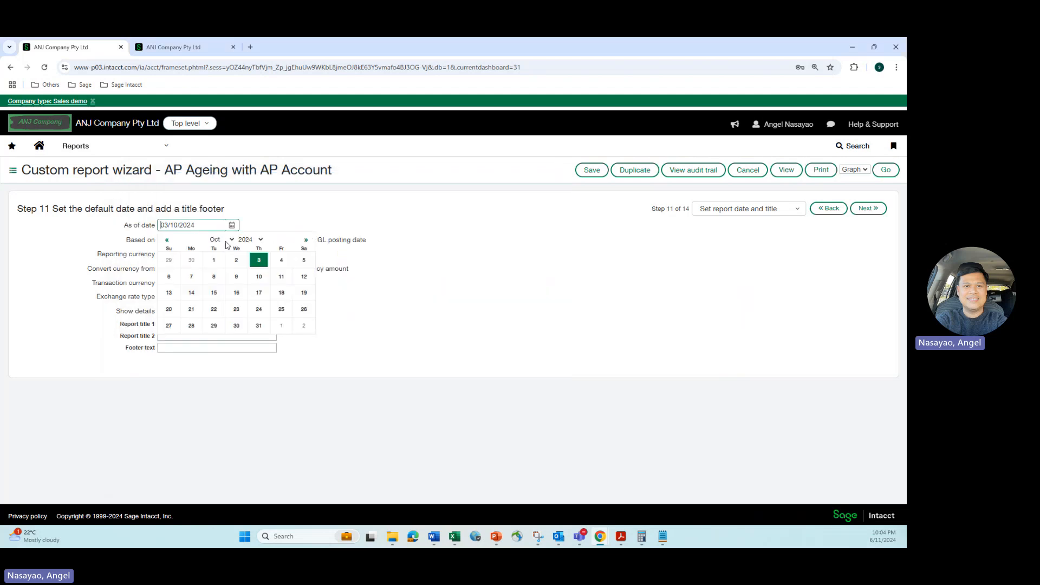
click(195, 277)
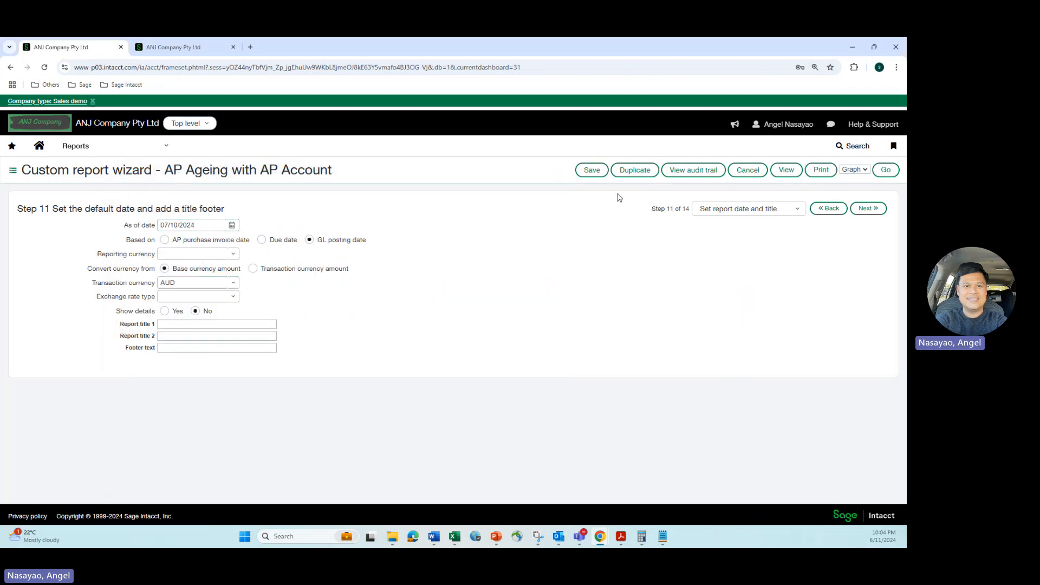
click(785, 171)
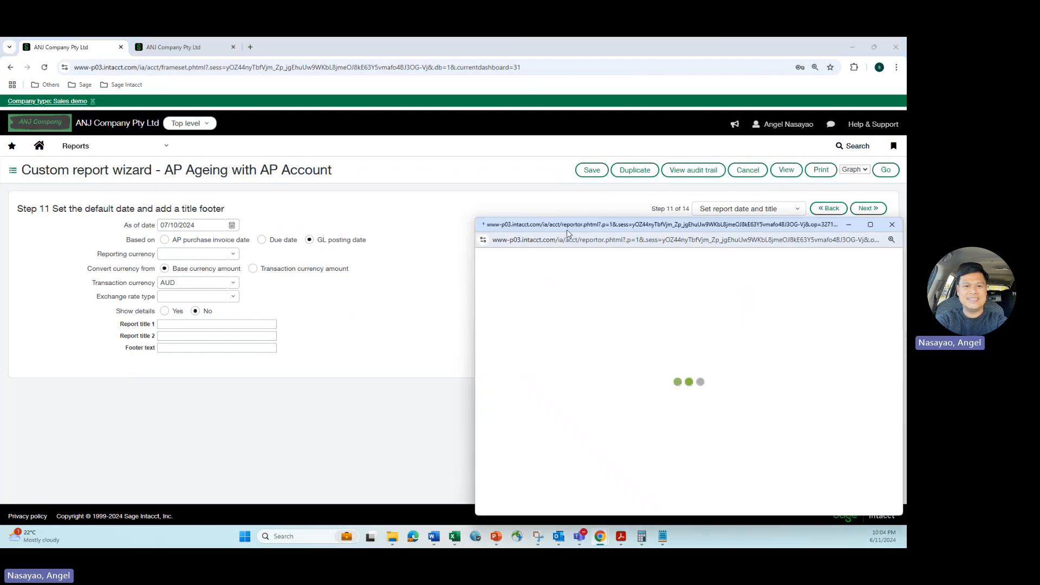
drag(567, 232, 271, 193)
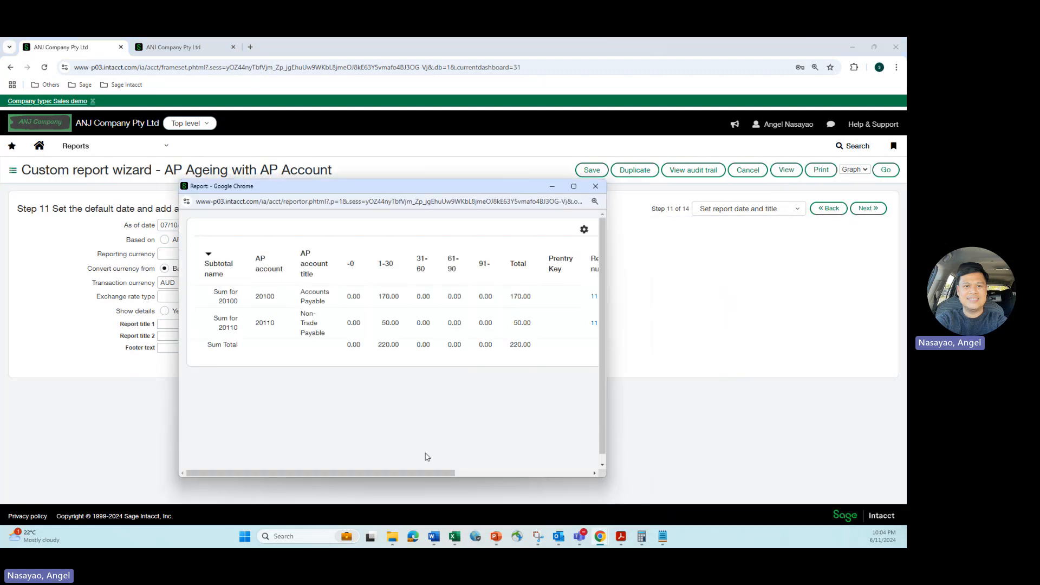
drag(433, 473, 556, 444)
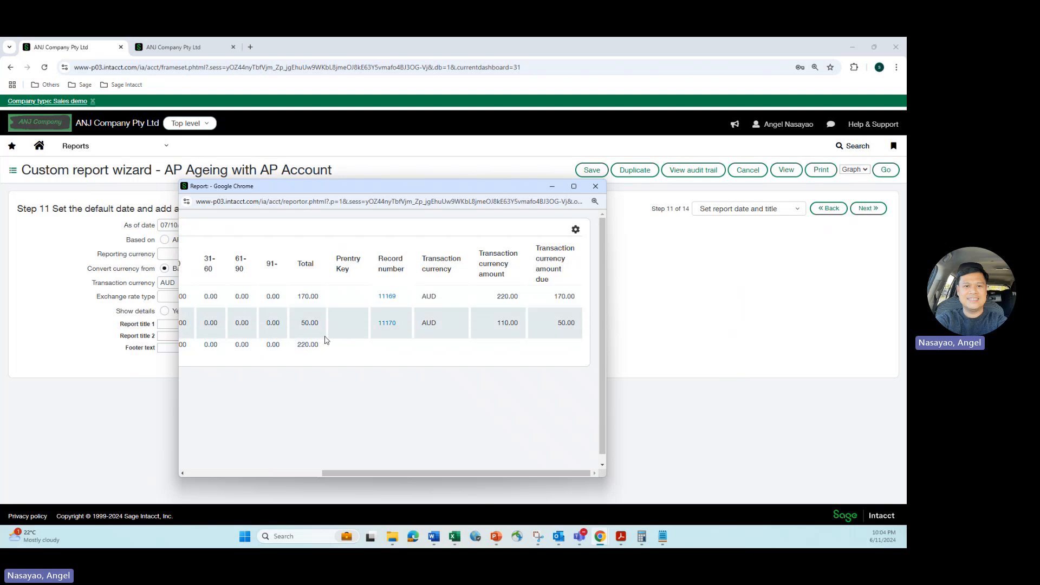
click(574, 187)
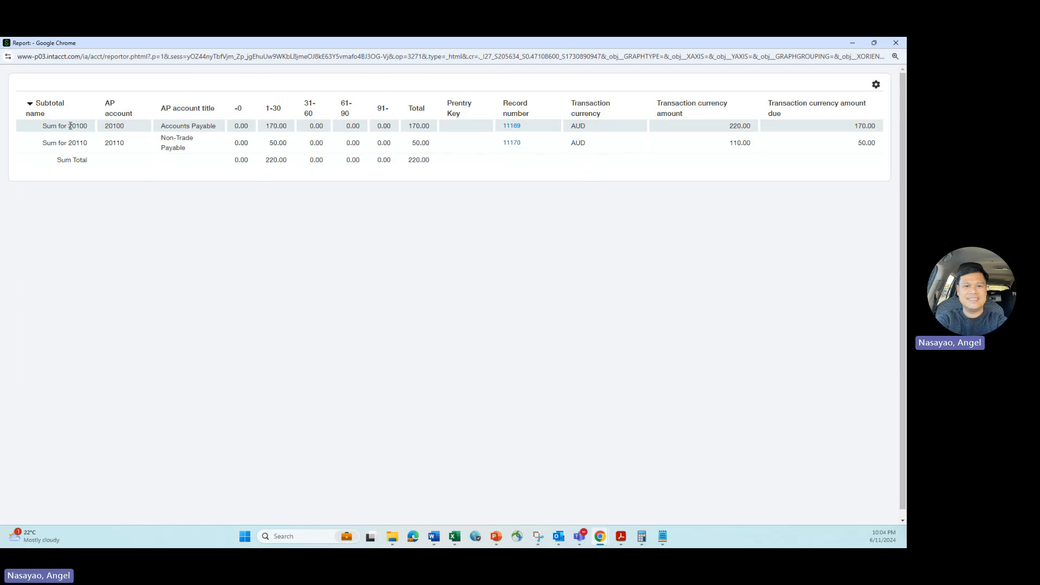